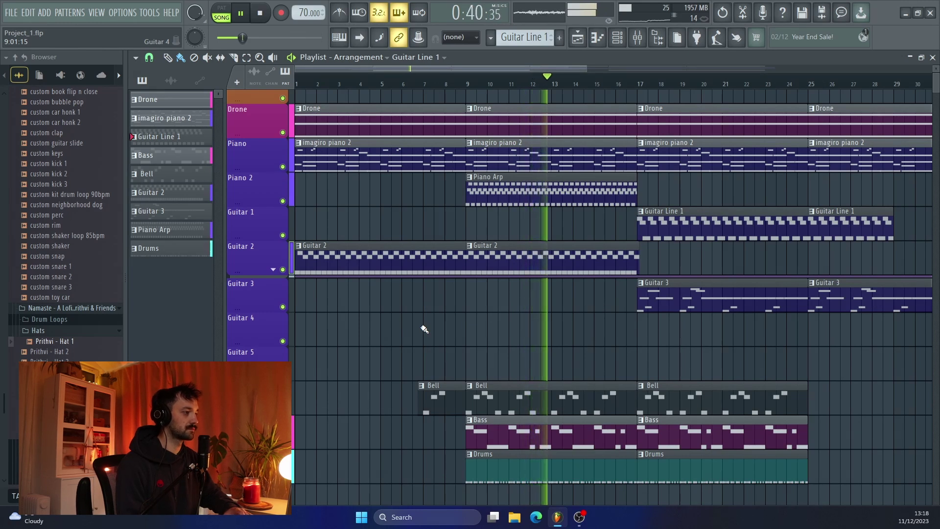
# - Stop playback and look over all the tracks in the arrangement
pyautogui.press('space')
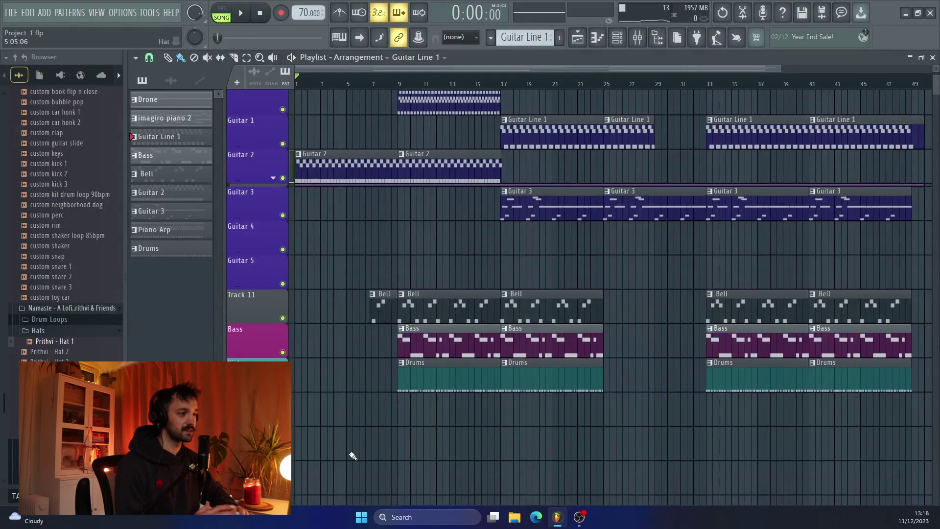
pyautogui.scroll(-4, 356, 478)
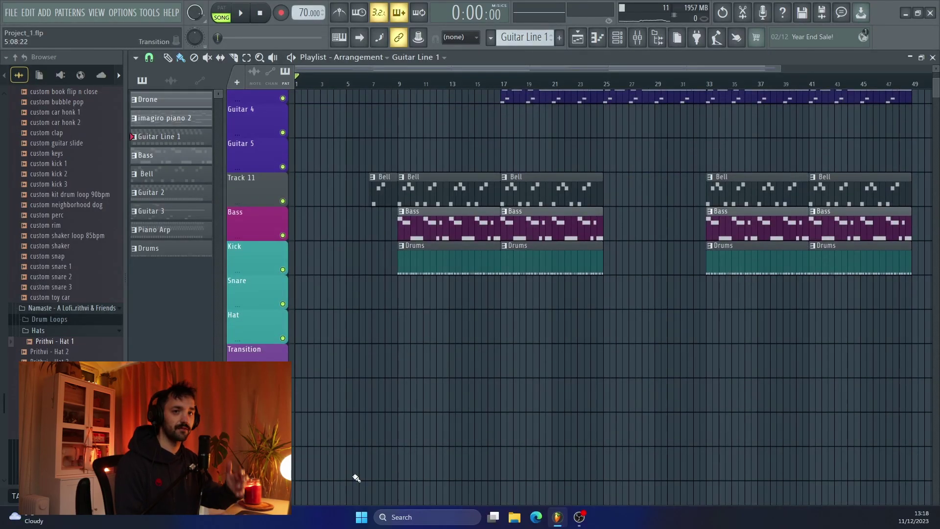
pyautogui.scroll(6, 356, 477)
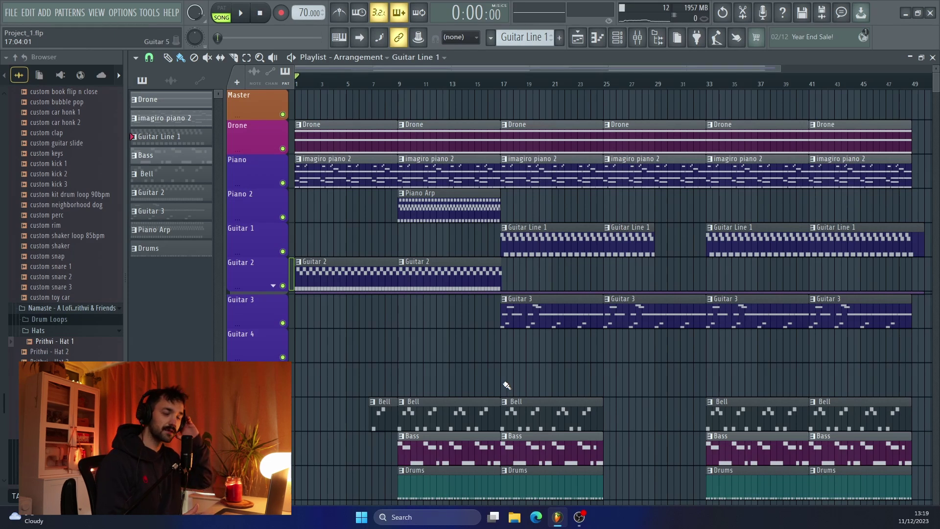
# - Open the mixer, enlarge it to show the full channel strips, and inspect the Kick Pump channel's effects
pyautogui.click(638, 39)
pyautogui.moveTo(463, 242); pyautogui.dragTo(462, 221)
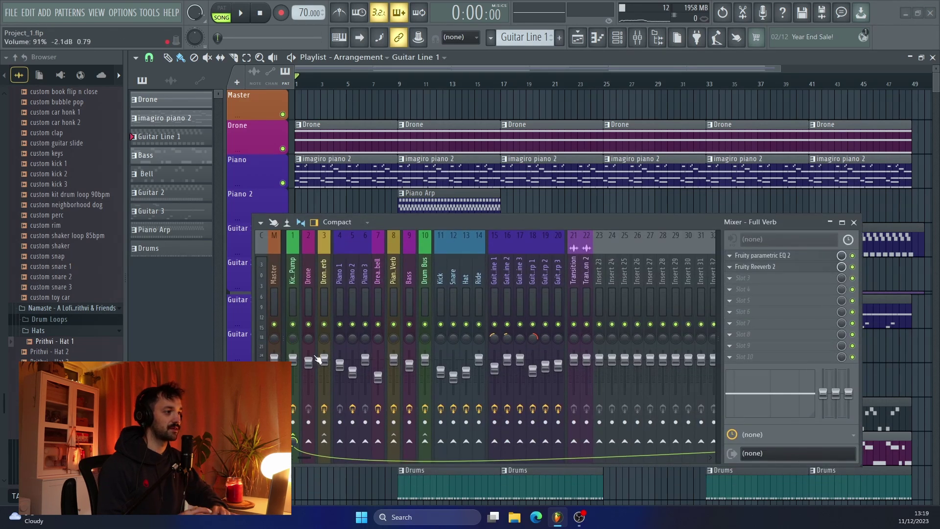
pyautogui.moveTo(583, 222); pyautogui.dragTo(561, 174)
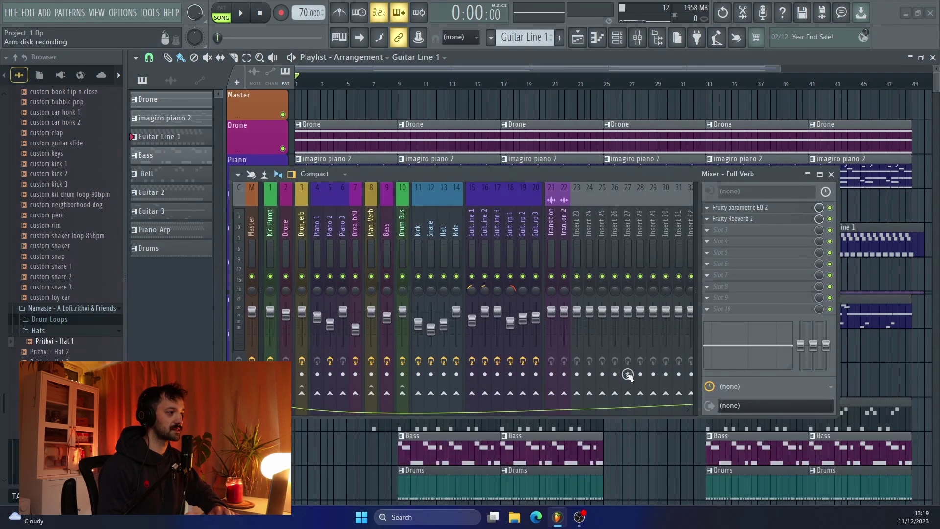
pyautogui.moveTo(628, 415); pyautogui.dragTo(627, 505)
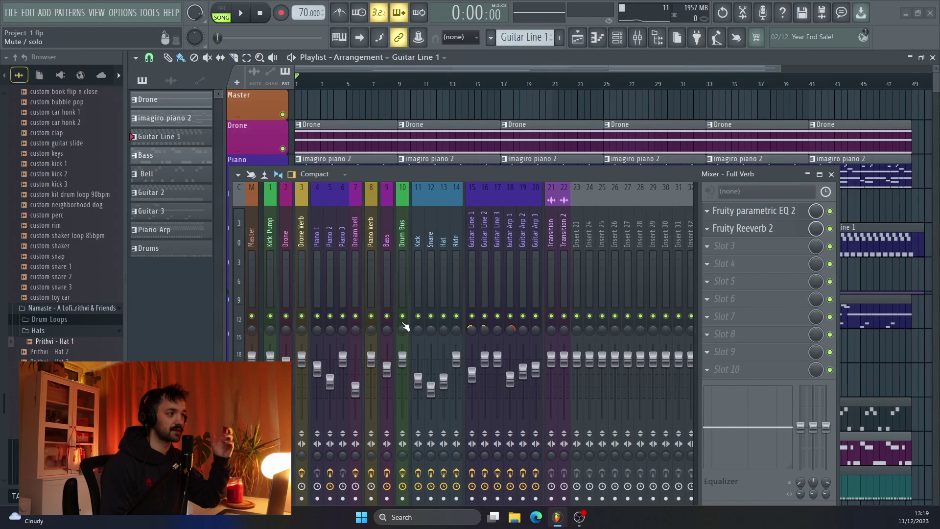
pyautogui.click(272, 244)
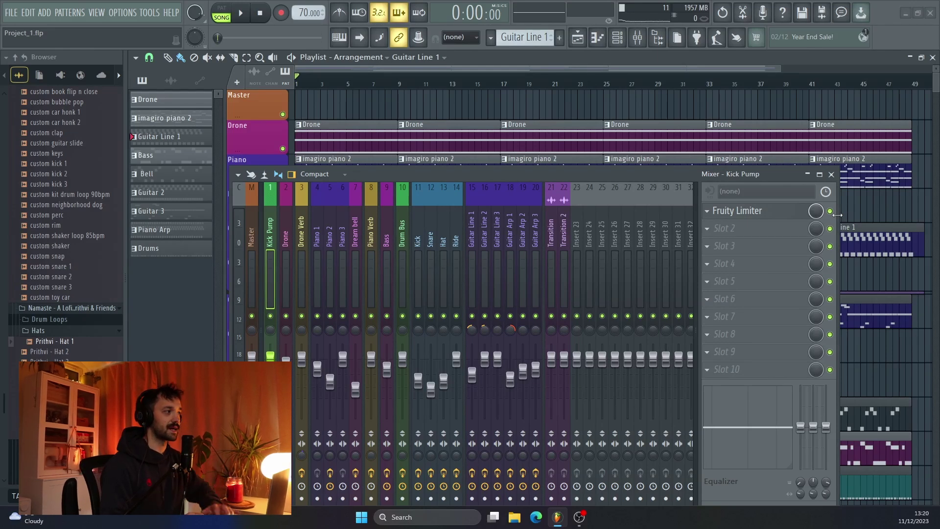
pyautogui.click(830, 174)
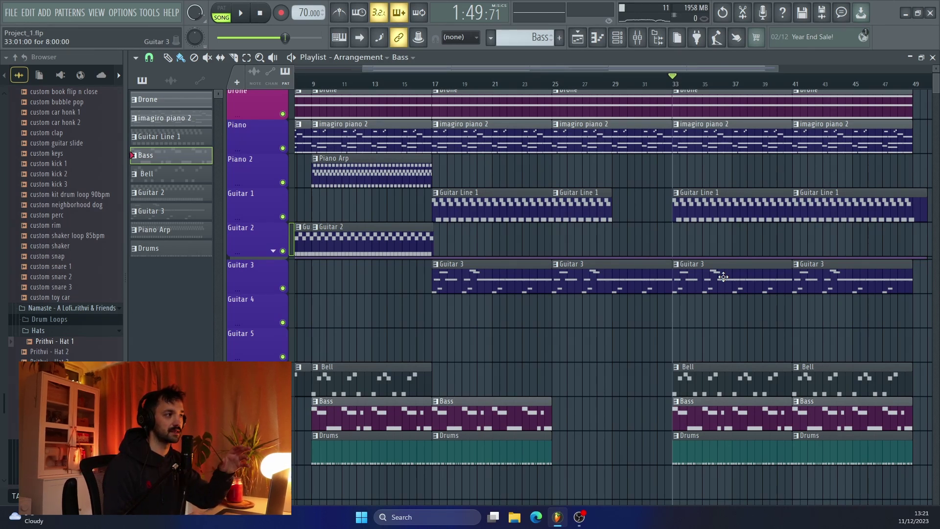
# - Select bars 33 to 41 of the arrangement and play that section
pyautogui.hscroll(-3, 586, 286)
pyautogui.hscroll(4, 586, 286)
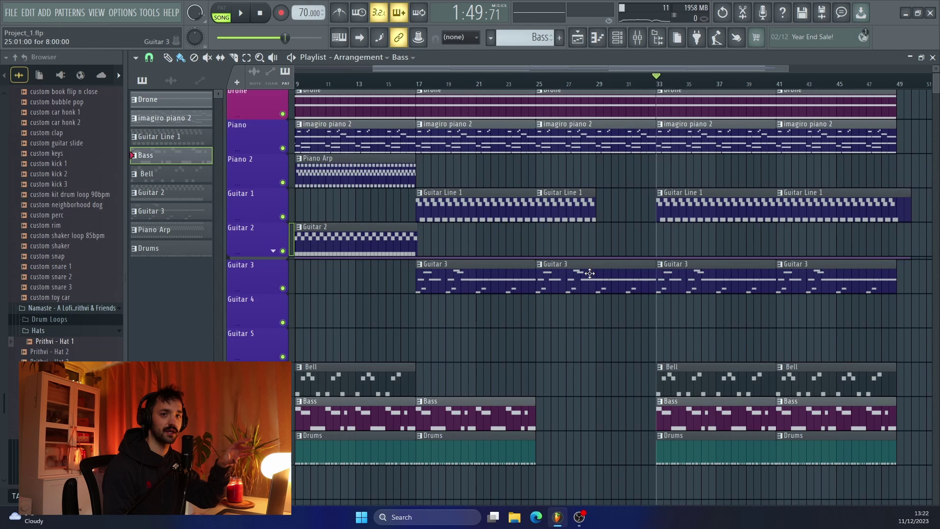
pyautogui.hscroll(3, 590, 273)
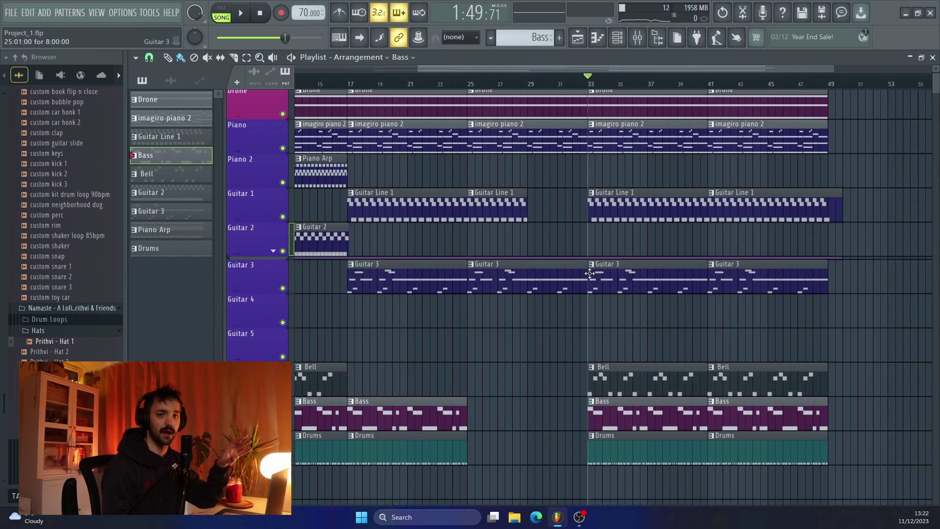
pyautogui.hscroll(3, 590, 273)
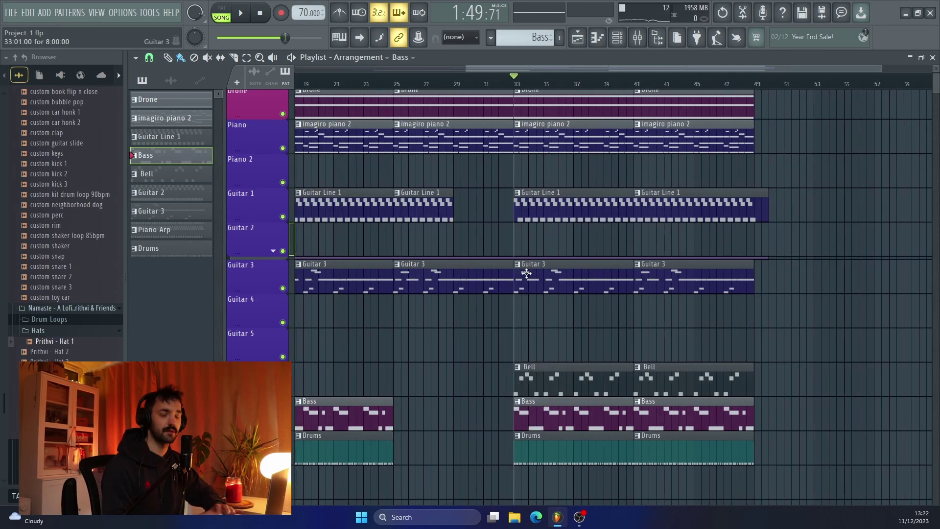
pyautogui.moveTo(515, 84); pyautogui.dragTo(634, 84)
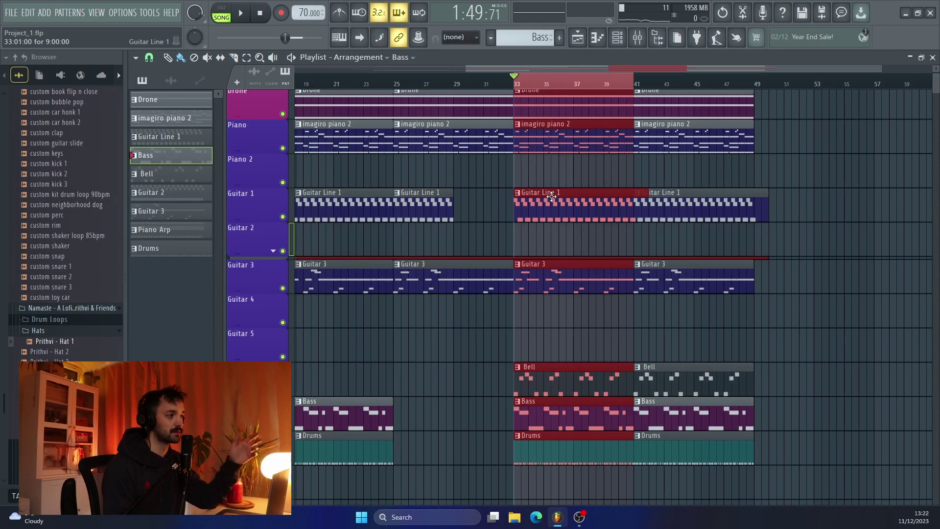
pyautogui.press('space')
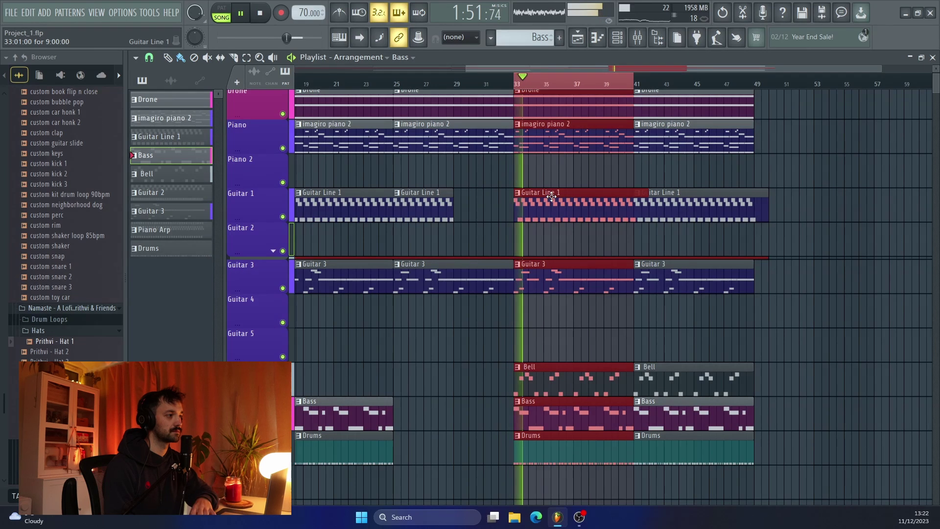
# - Stop playback and raise the Guitar Line 2 mixer channel's volume to about 95%
pyautogui.click(637, 38)
pyautogui.click(595, 159)
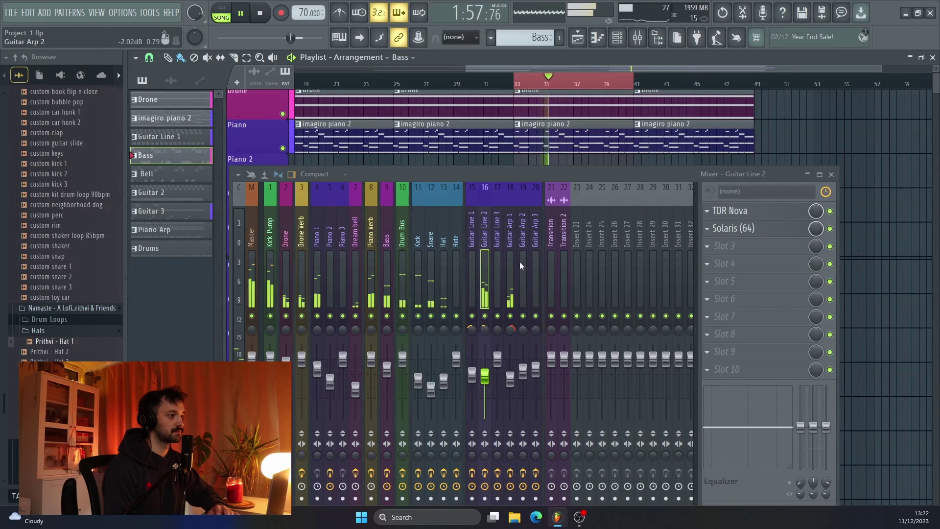
pyautogui.press('space')
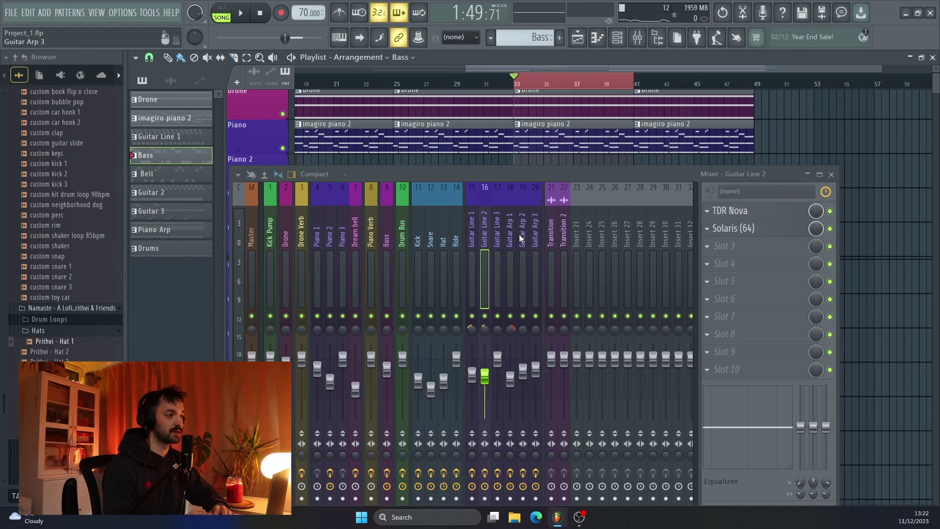
pyautogui.moveTo(484, 376); pyautogui.dragTo(484, 362)
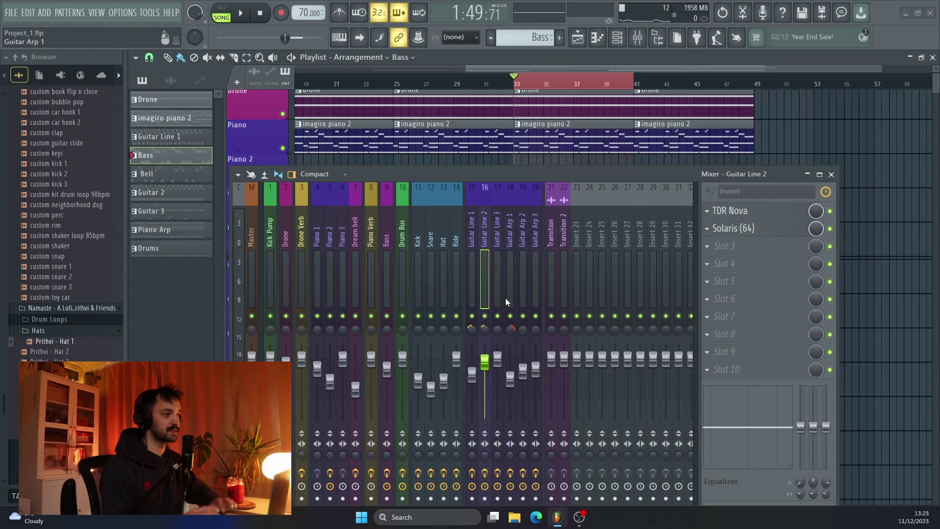
pyautogui.click(502, 281)
pyautogui.click(482, 279)
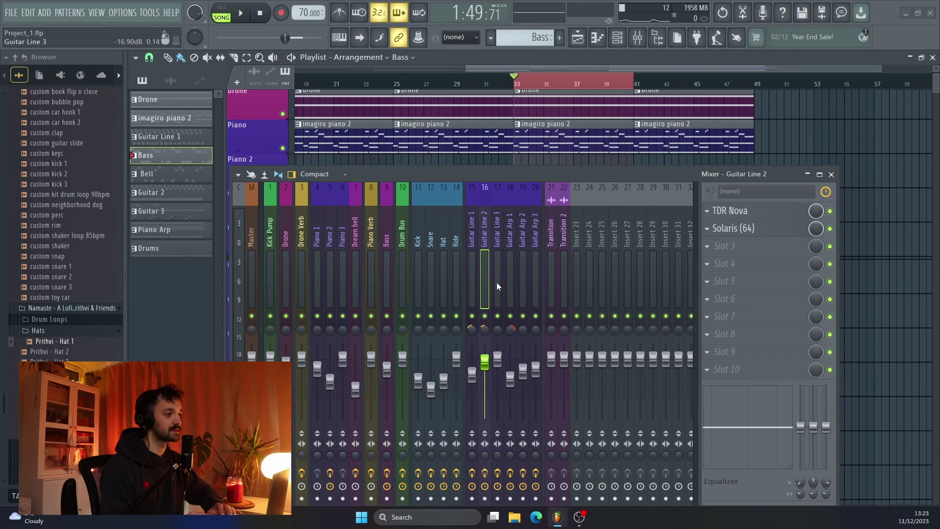
# - During playback, lower Guitar Line 2's volume slightly and set its stereo separation to 36% separated
pyautogui.press('space')
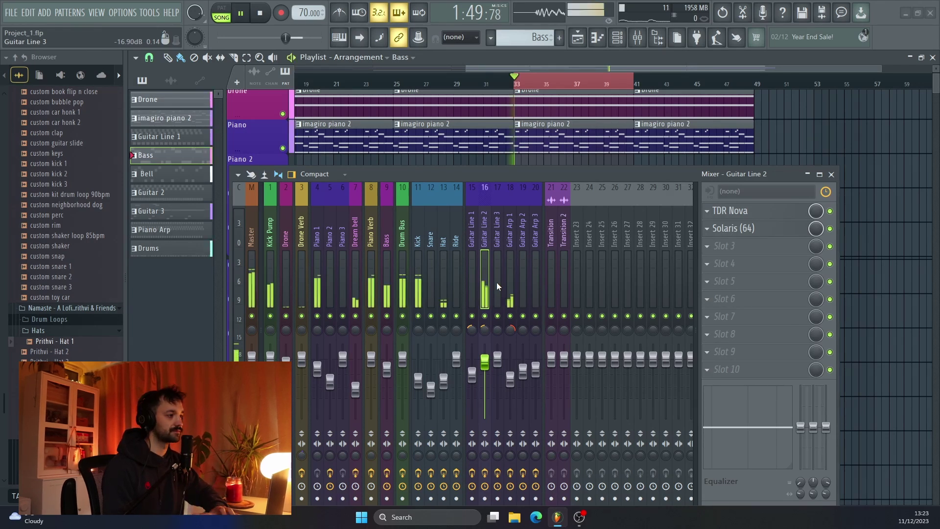
pyautogui.scroll(-2, 486, 368)
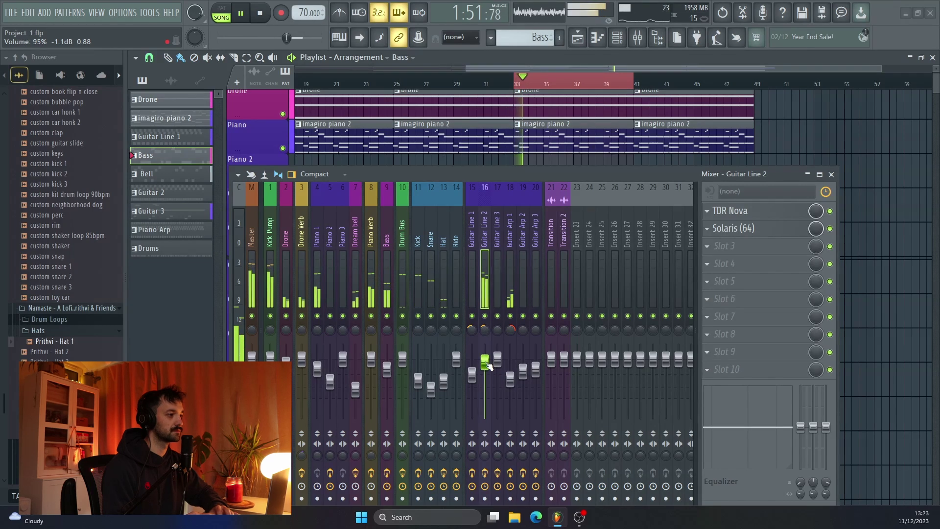
pyautogui.scroll(-2, 486, 368)
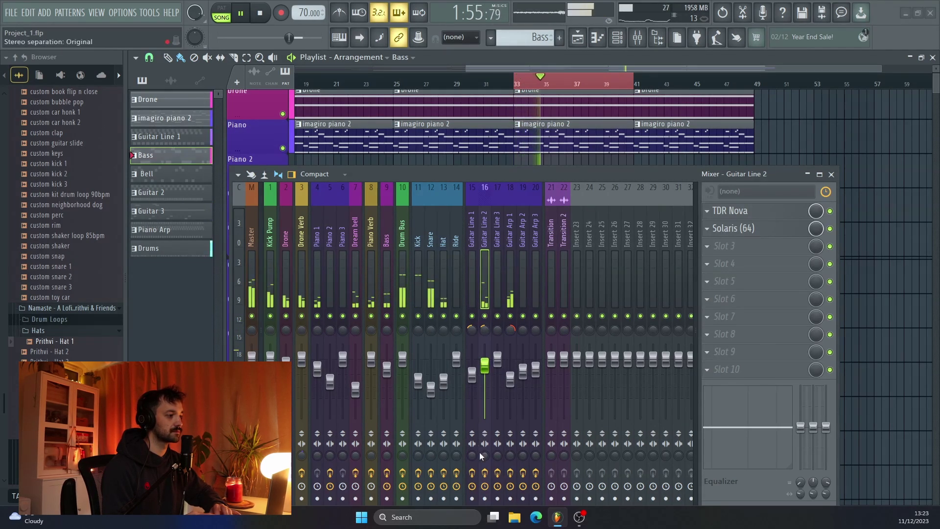
pyautogui.scroll(4, 485, 455)
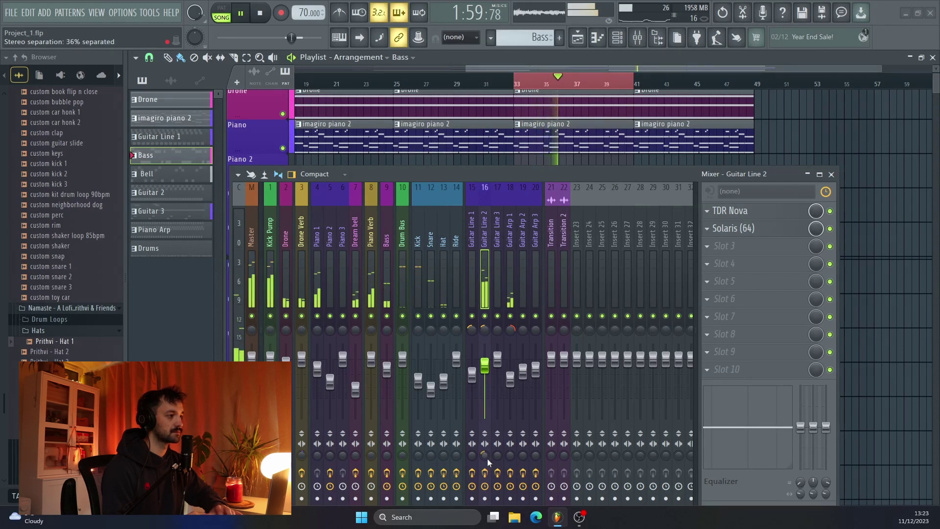
pyautogui.click(832, 175)
pyautogui.press('space')
# - Delete the Finalizer, TDR Kotelnikov and Youlean Loudness Meter effects from the mixer's Master channel
pyautogui.scroll(2, 625, 239)
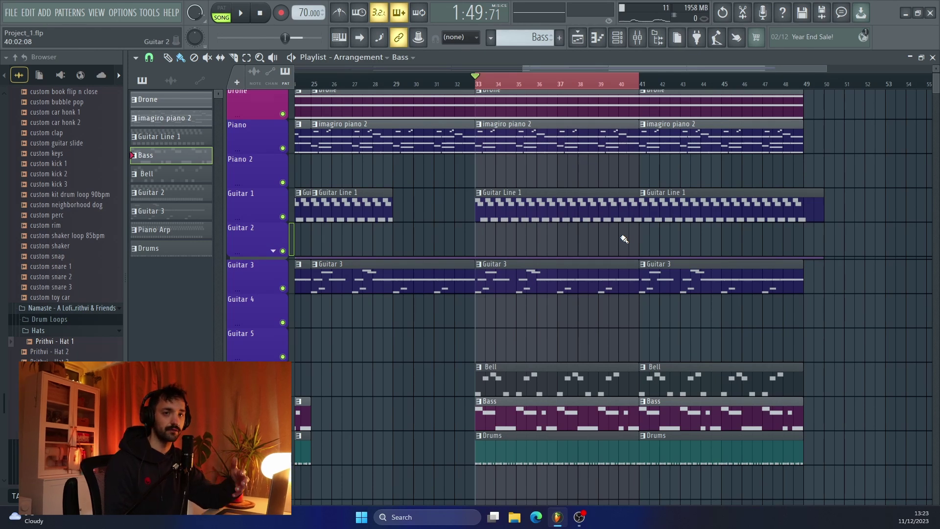
pyautogui.scroll(-2, 624, 239)
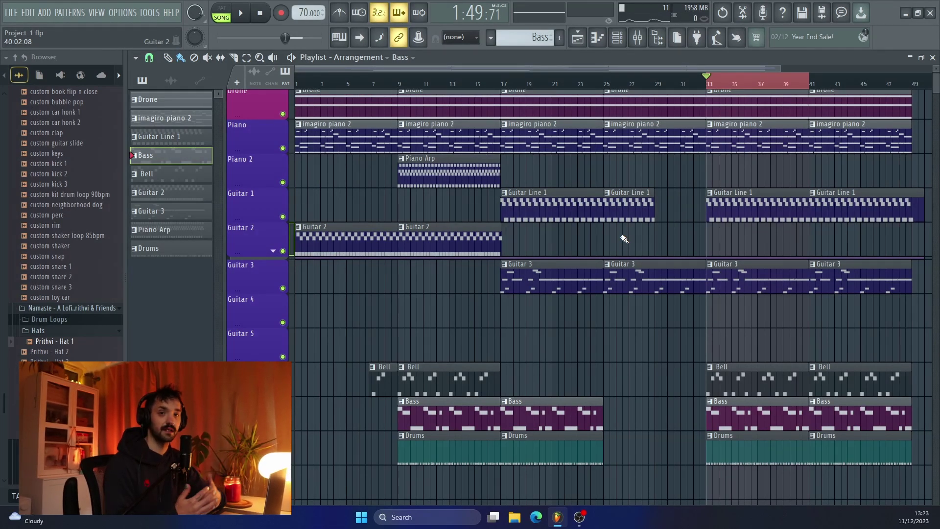
pyautogui.click(638, 37)
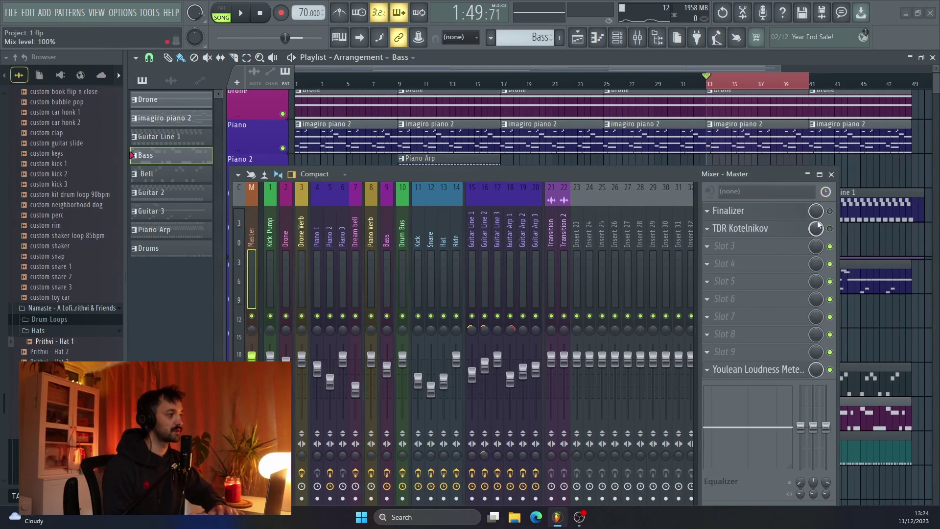
pyautogui.rightClick(734, 210)
pyautogui.click(722, 235)
pyautogui.click(511, 298)
pyautogui.rightClick(709, 230)
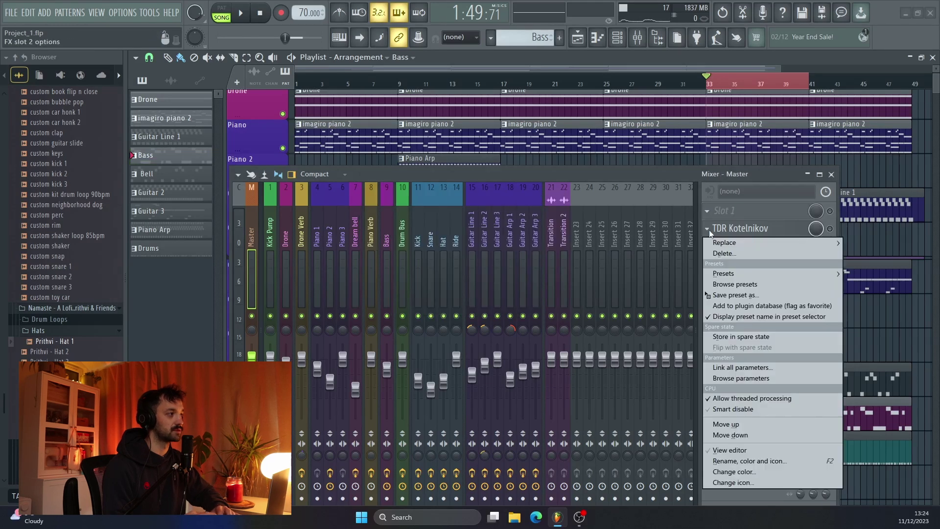
pyautogui.click(724, 255)
pyautogui.press('Return')
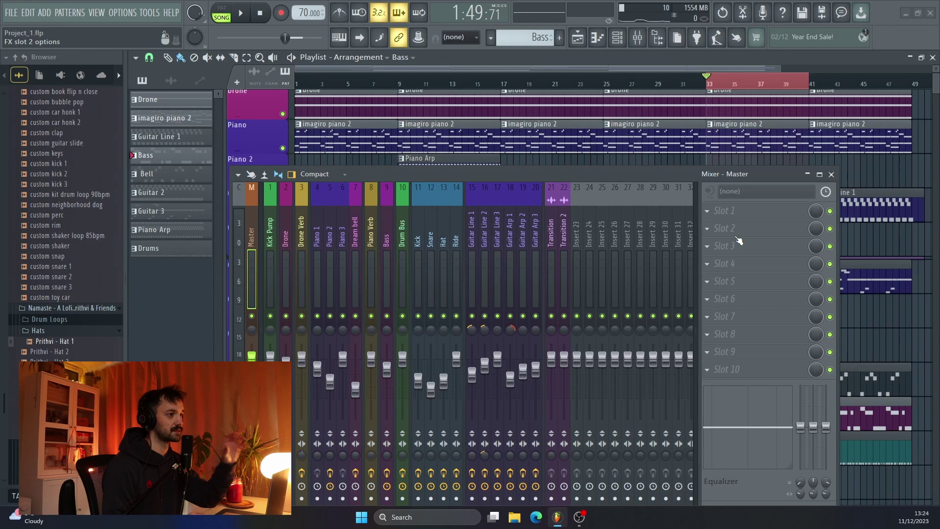
# - Add Youlean Loudness Meter 2 to effect slot 10 of the Master channel and move its window out of the way
pyautogui.click(710, 372)
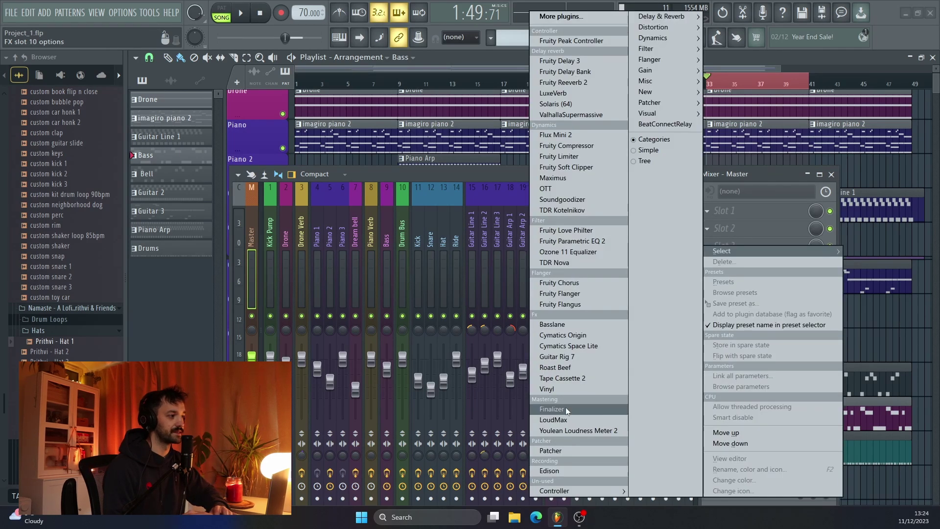
pyautogui.click(584, 432)
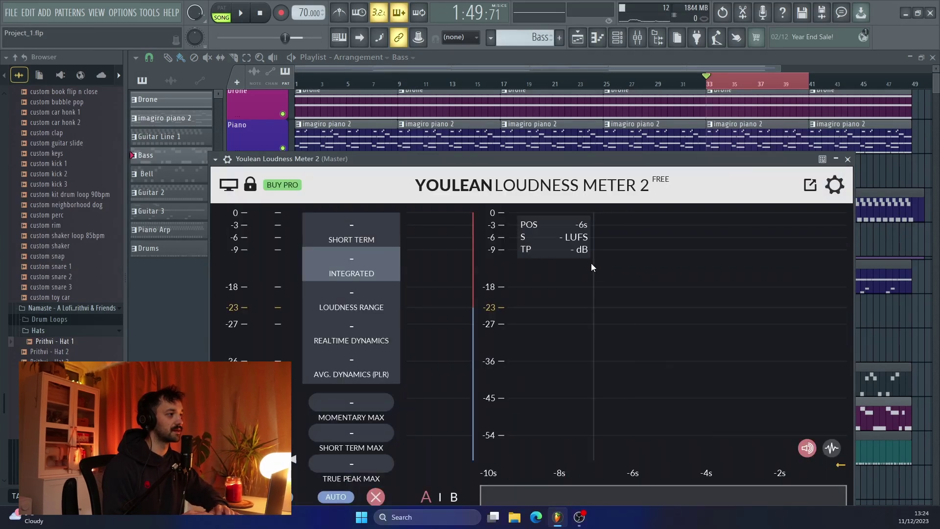
pyautogui.moveTo(592, 164); pyautogui.dragTo(574, 106)
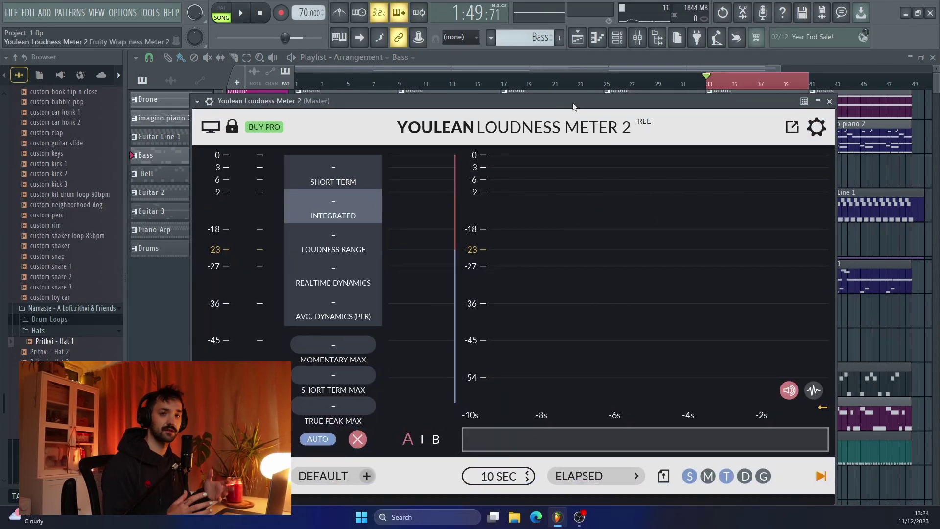
pyautogui.moveTo(574, 106); pyautogui.dragTo(574, 275)
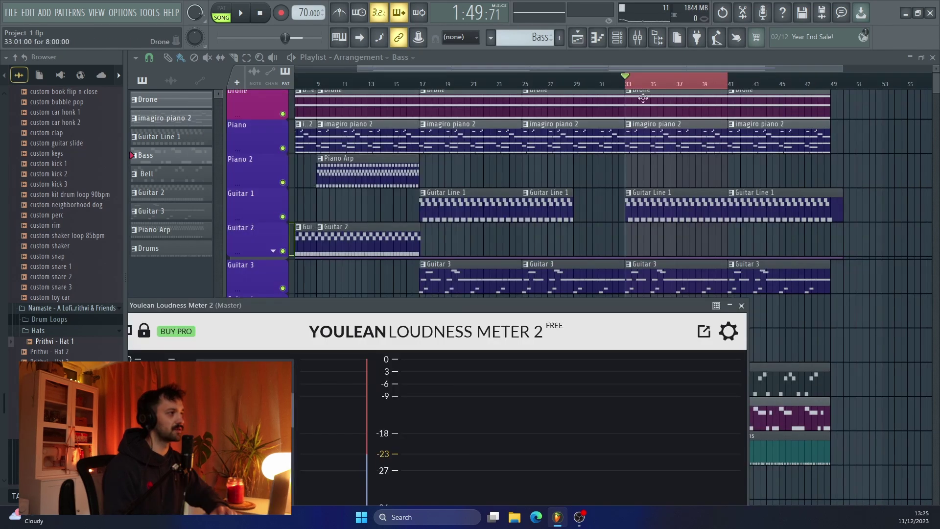
# - Reopen the Master channel's Youlean Loudness Meter 2 and measure the loudness of bars 33 to 41 during playback
pyautogui.click(716, 156)
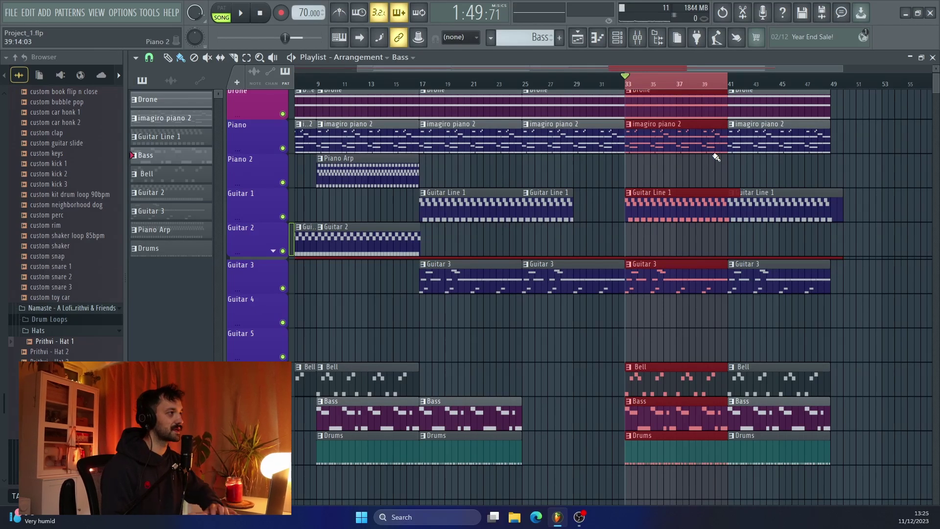
pyautogui.click(641, 41)
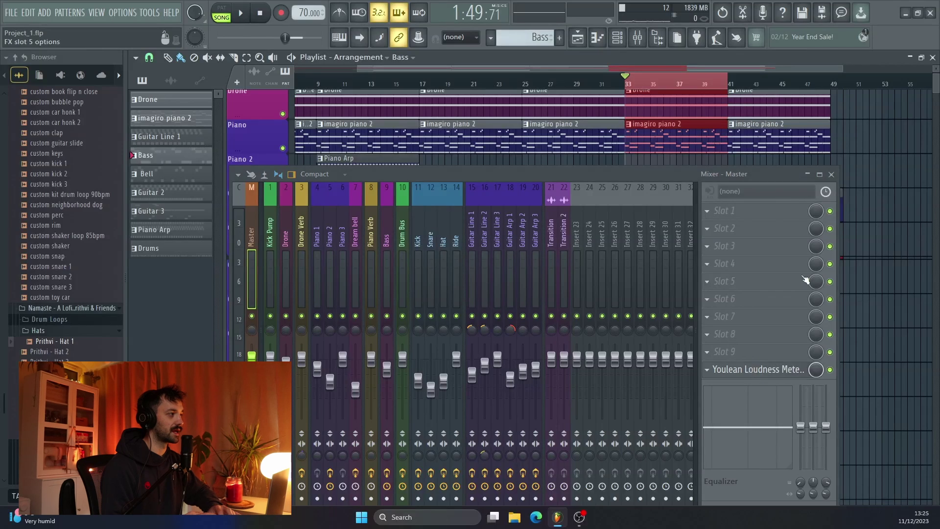
pyautogui.click(768, 373)
pyautogui.moveTo(565, 122); pyautogui.dragTo(571, 119)
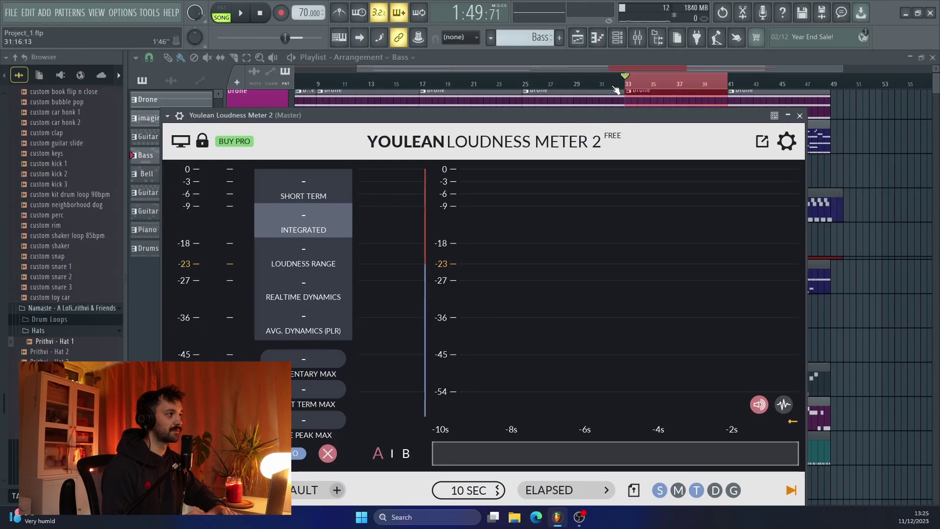
pyautogui.press('space')
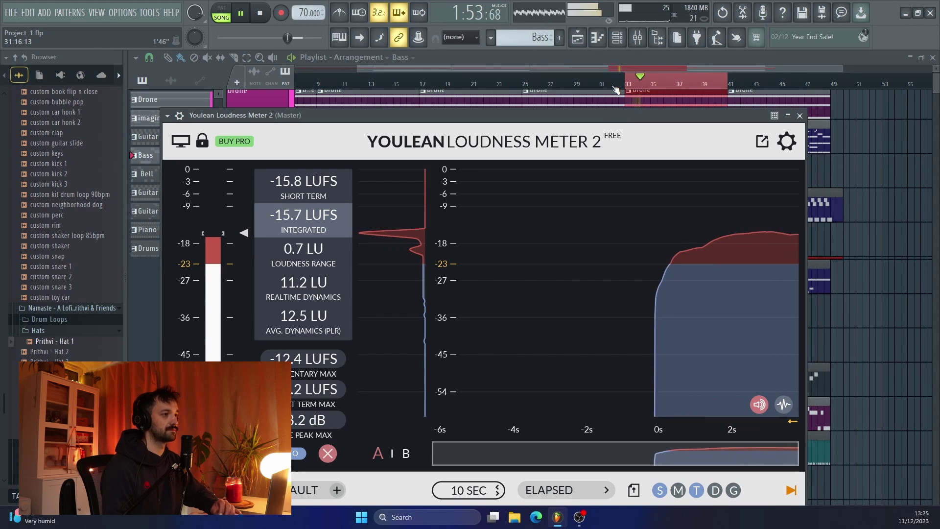
pyautogui.press('space')
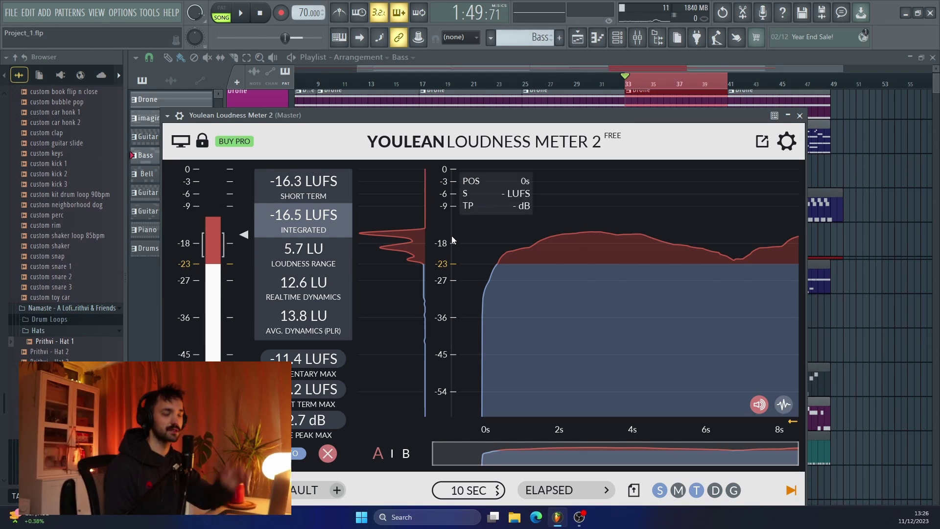
# - Close the loudness meter, add Finalizer to effect slot 1 of the mixer's Master channel and bring its whole window into view
pyautogui.click(799, 116)
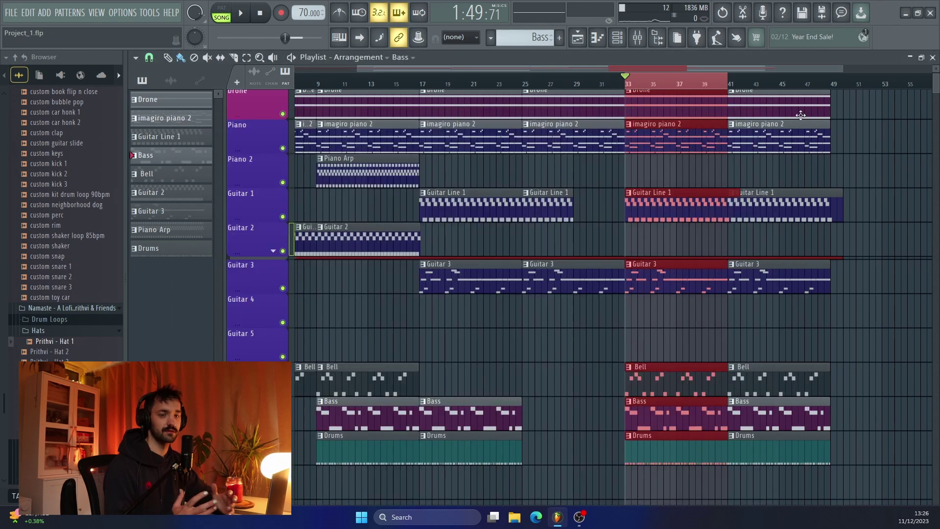
pyautogui.press('F9')
pyautogui.click(730, 211)
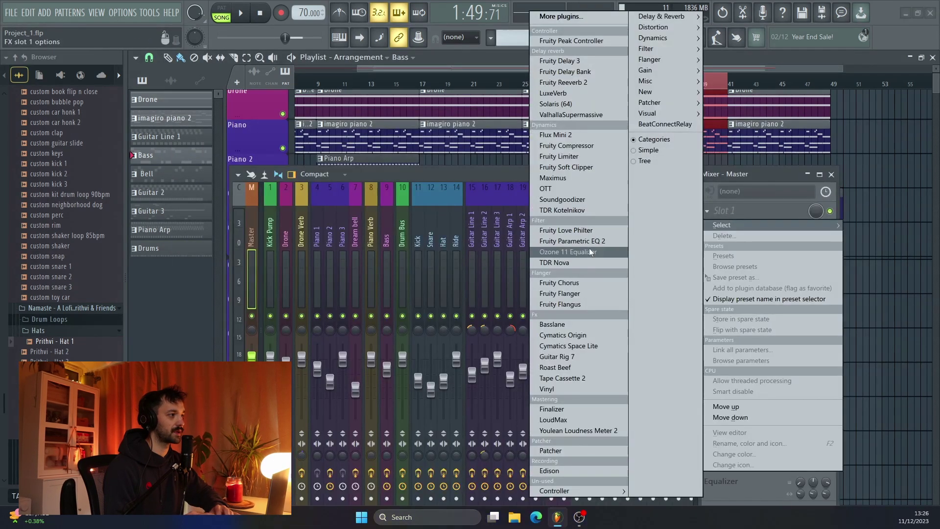
pyautogui.click(563, 414)
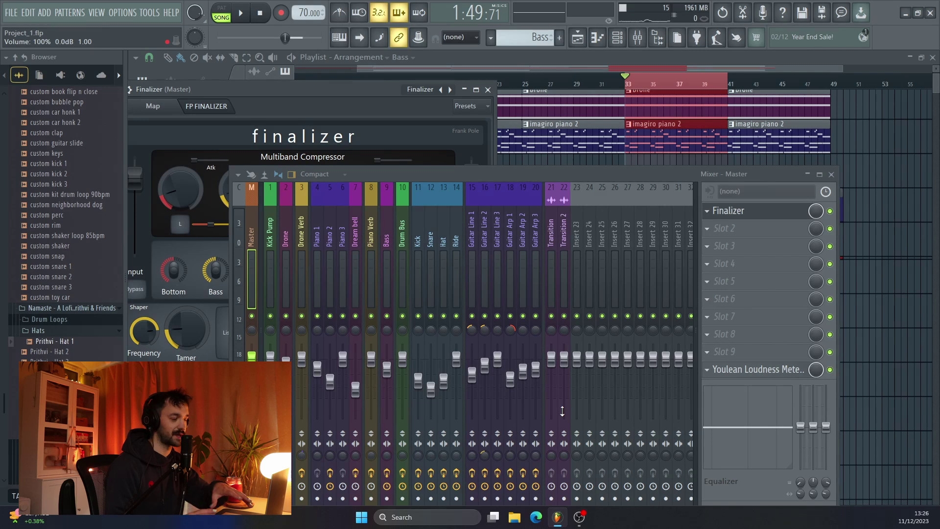
pyautogui.click(830, 175)
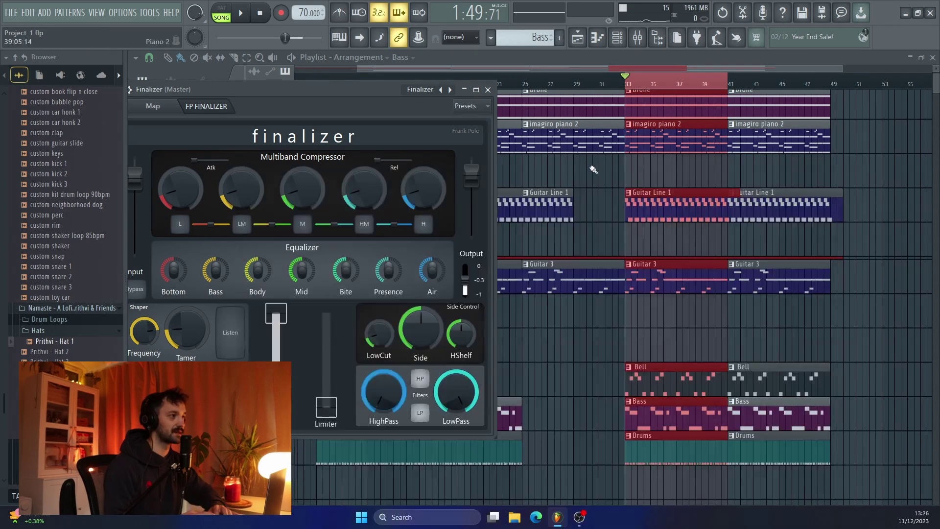
pyautogui.moveTo(309, 92); pyautogui.dragTo(463, 90)
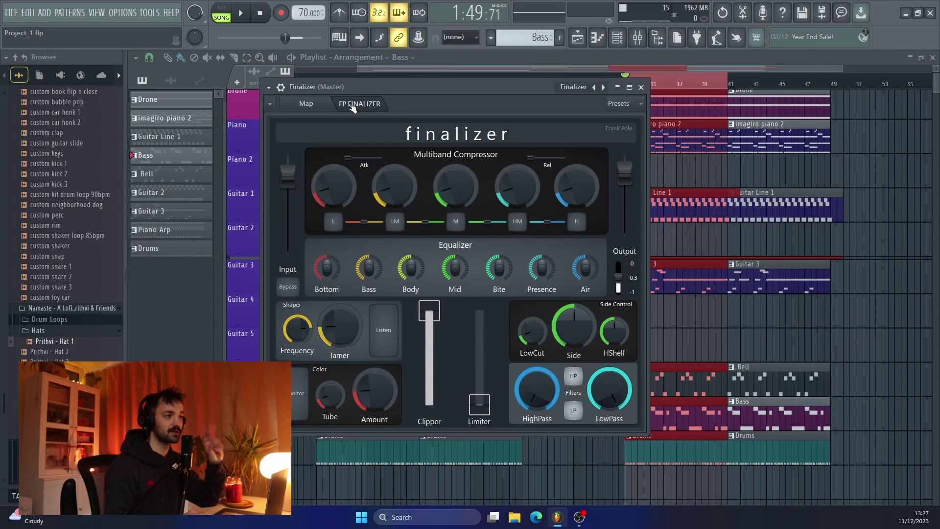
# - Open the Mband equalizer from Finalizer's Patcher map and place its window beside the FP FINALIZER controls
pyautogui.click(306, 104)
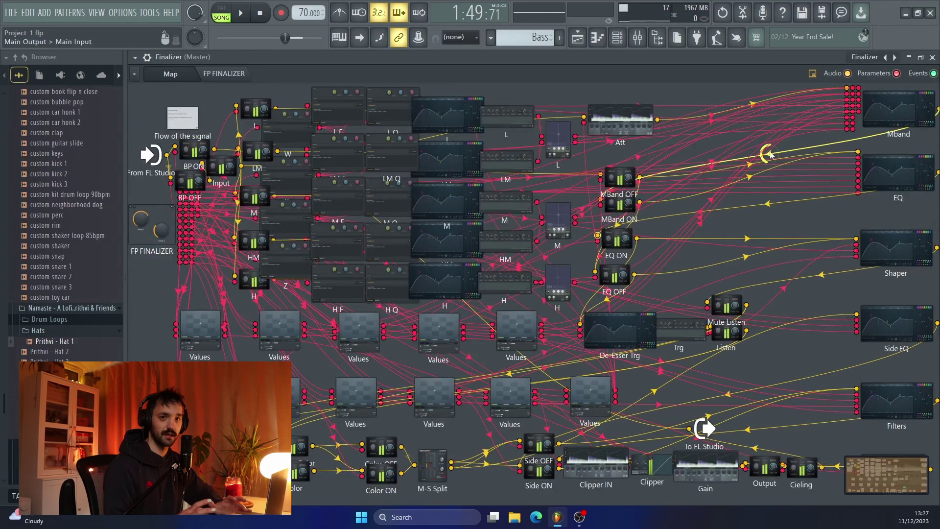
pyautogui.click(899, 118)
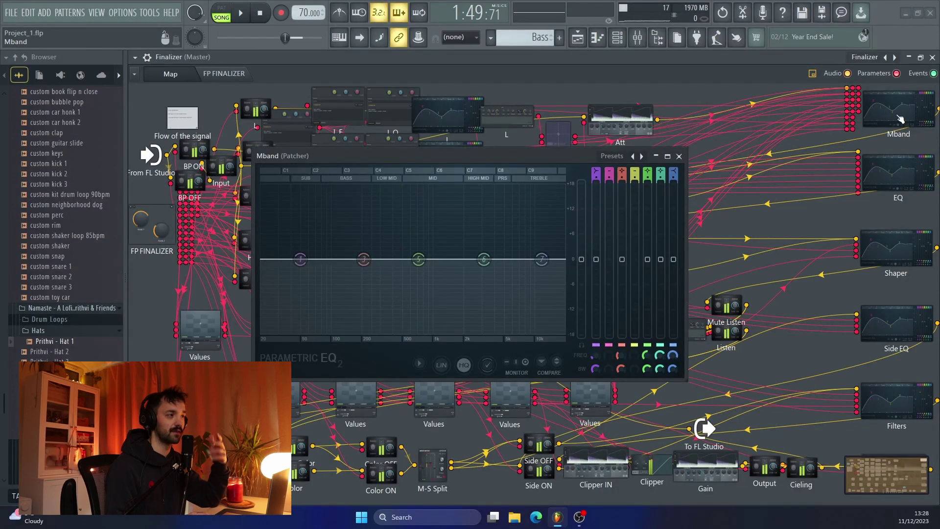
pyautogui.click(224, 74)
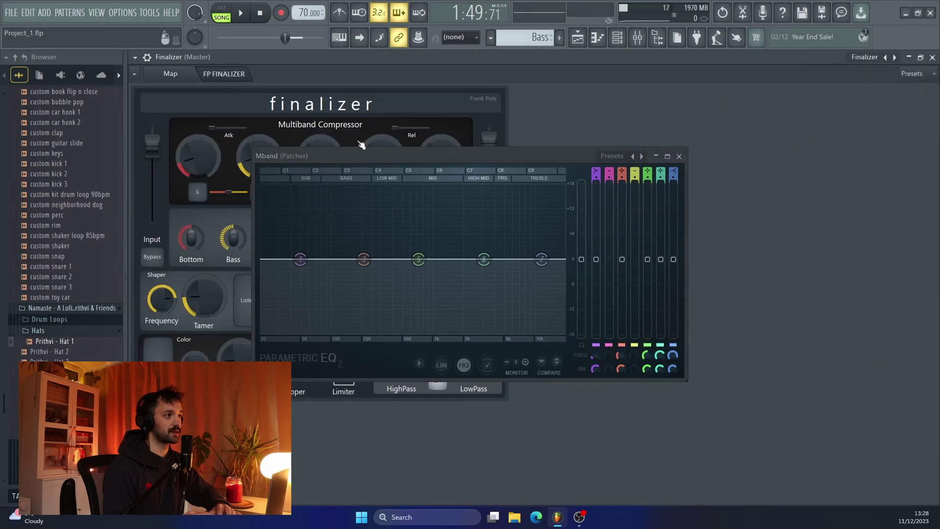
pyautogui.moveTo(360, 155); pyautogui.dragTo(603, 119)
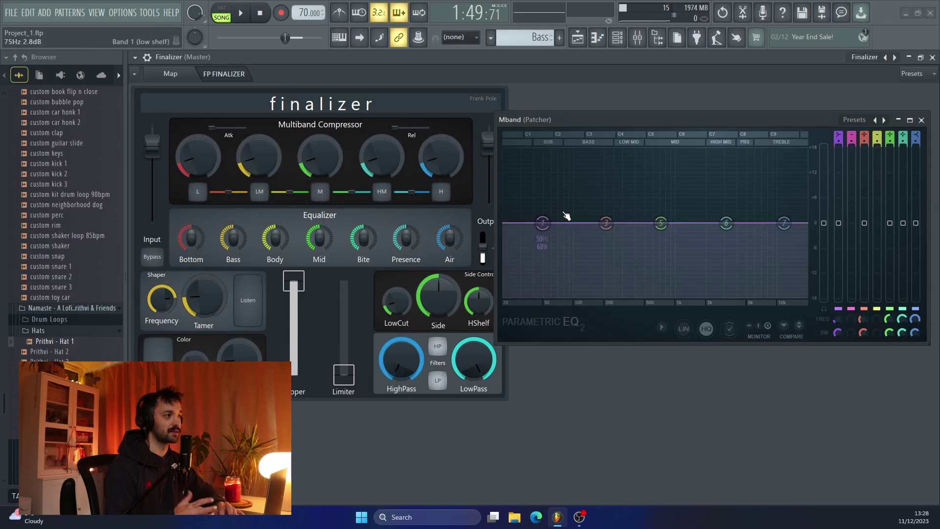
# - During playback, adjust the LM–M crossover of Finalizer's multiband compressor and lower its M–HM and HM–H crossovers
pyautogui.press('space')
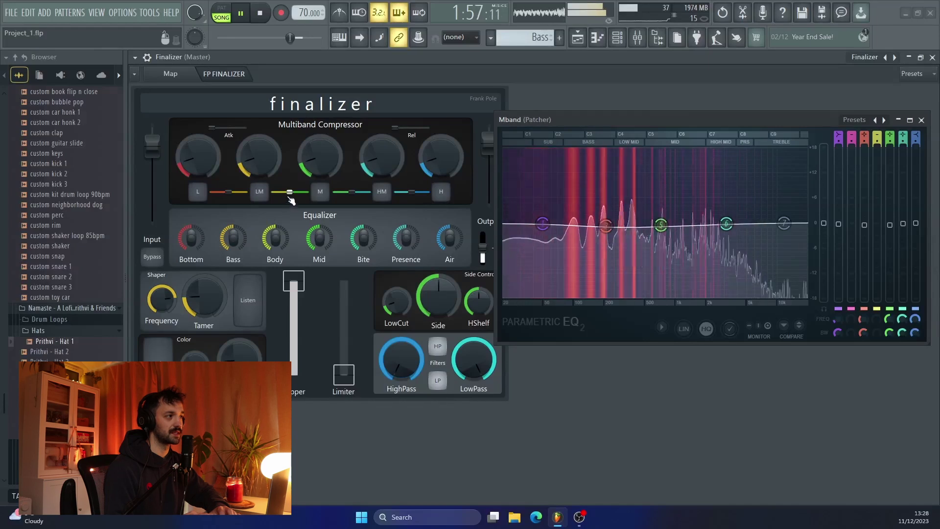
pyautogui.moveTo(289, 192); pyautogui.dragTo(297, 192)
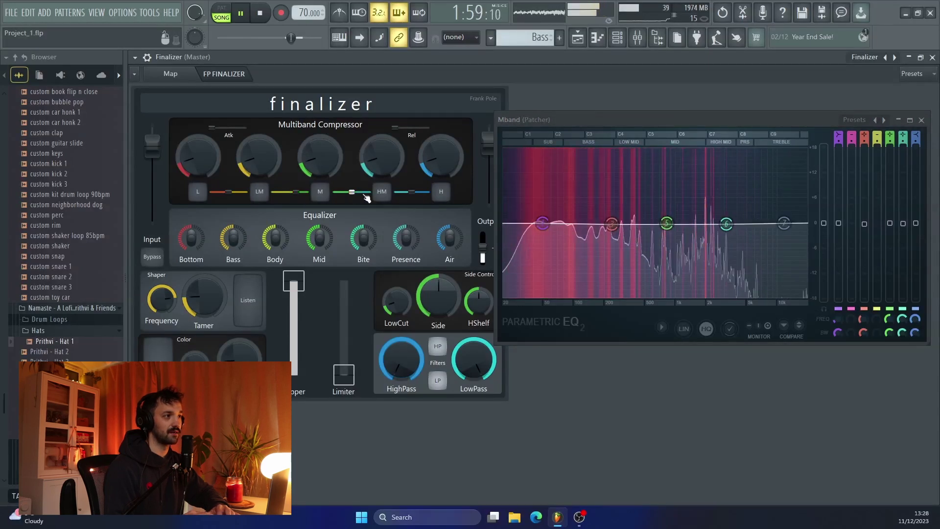
pyautogui.moveTo(365, 195); pyautogui.dragTo(359, 195)
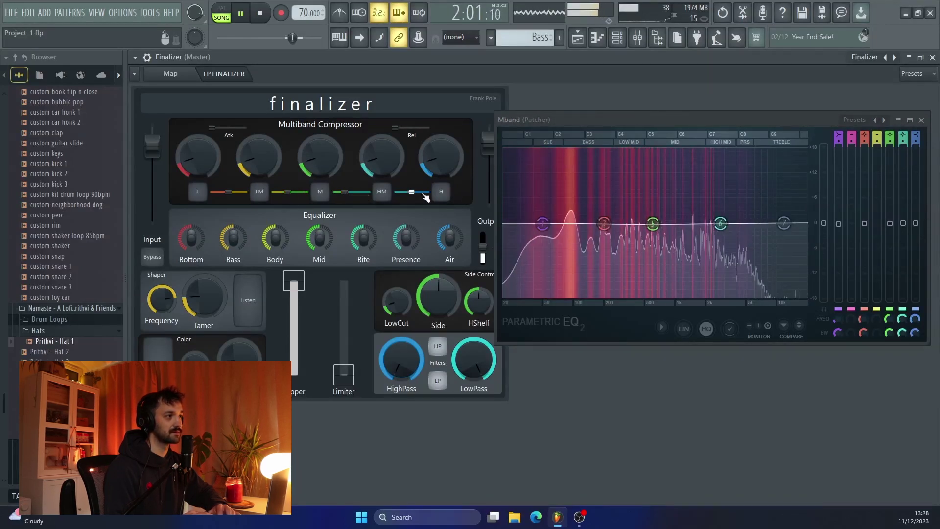
pyautogui.moveTo(425, 197); pyautogui.dragTo(399, 196)
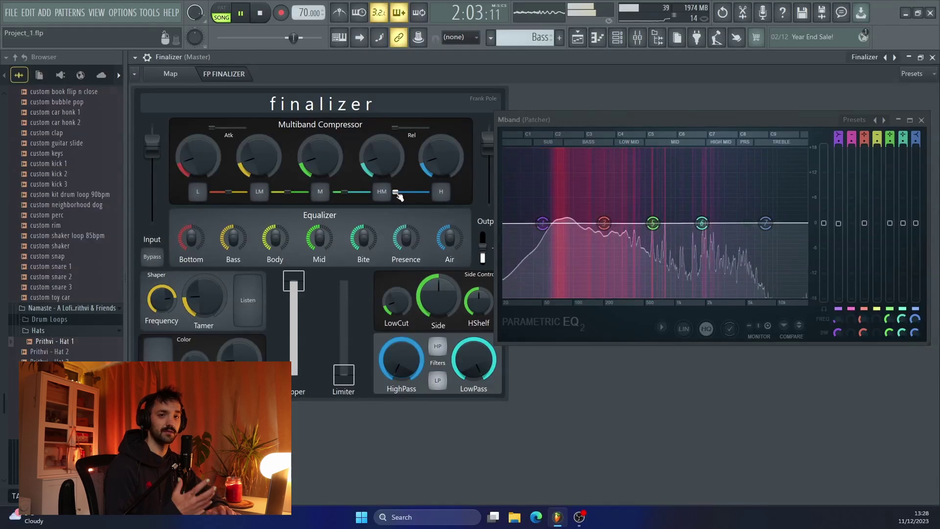
pyautogui.press('space')
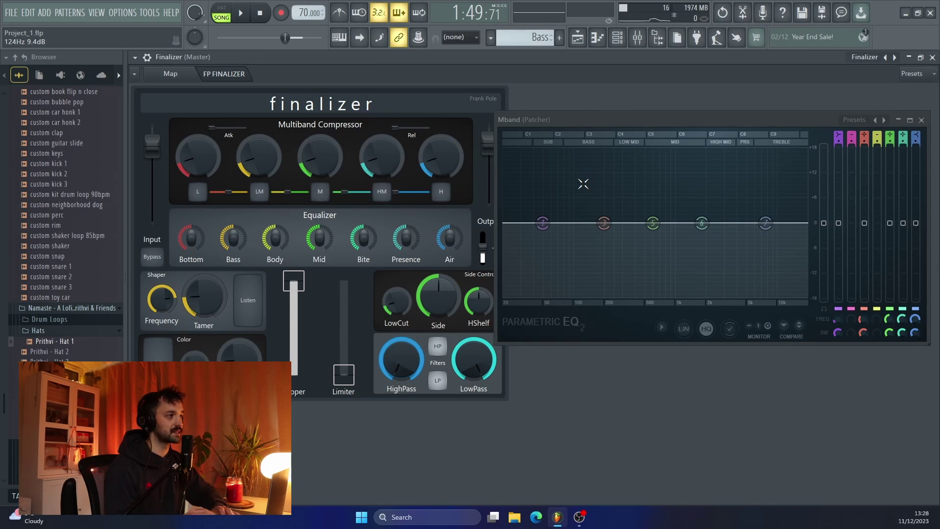
# - During playback, raise the LM–M and HM–H crossovers slightly and increase the compression of the LM, M and HM bands
pyautogui.press('space')
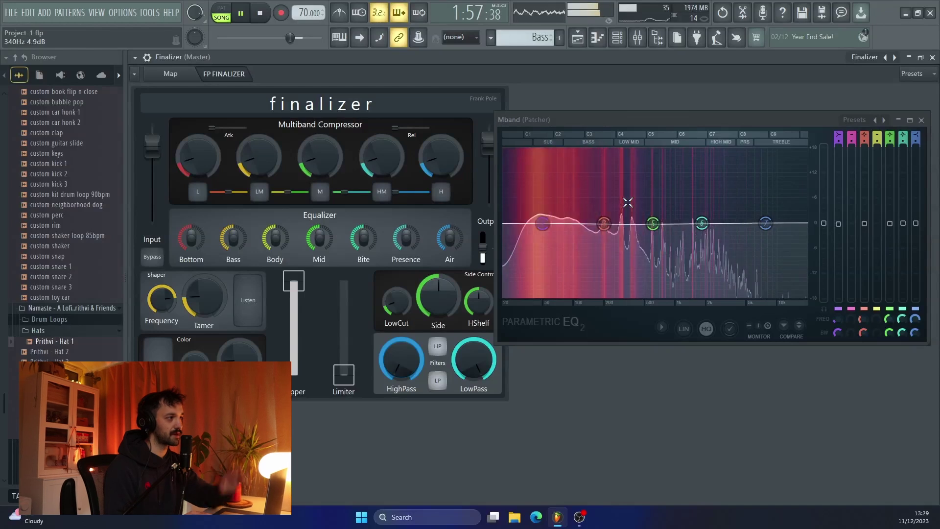
pyautogui.moveTo(288, 192); pyautogui.dragTo(293, 192)
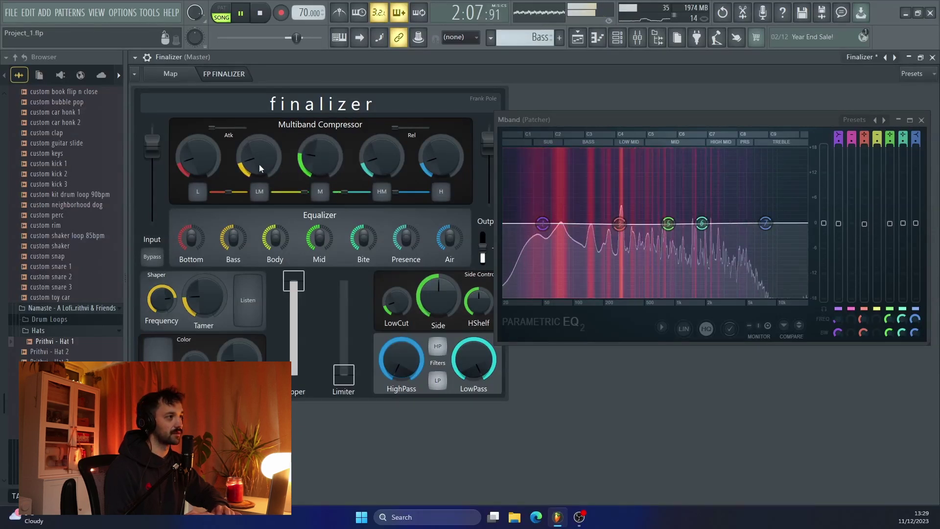
pyautogui.moveTo(260, 168); pyautogui.dragTo(260, 163)
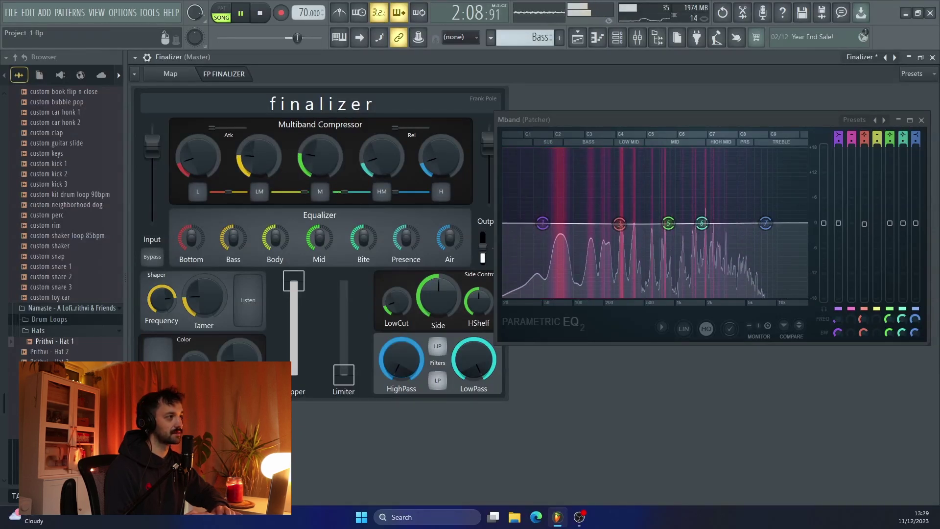
pyautogui.moveTo(620, 224); pyautogui.dragTo(617, 232)
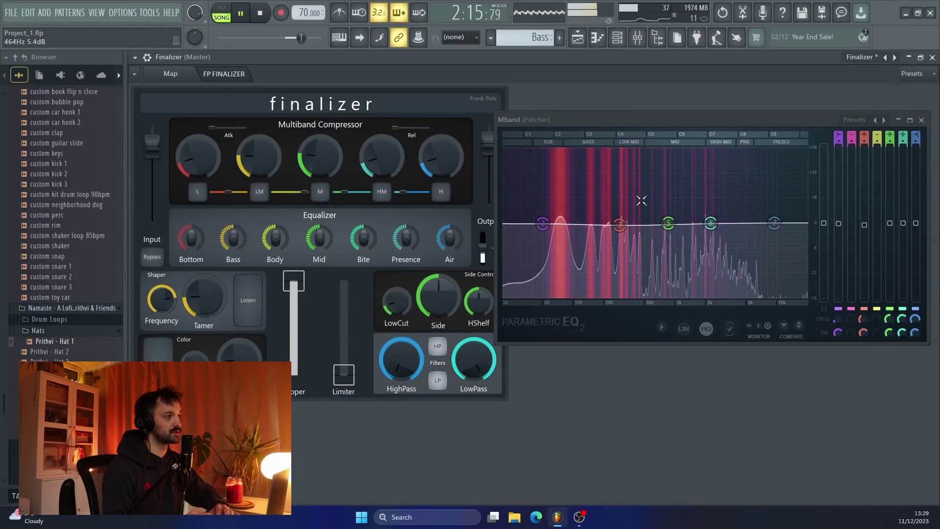
pyautogui.moveTo(701, 223); pyautogui.dragTo(711, 223)
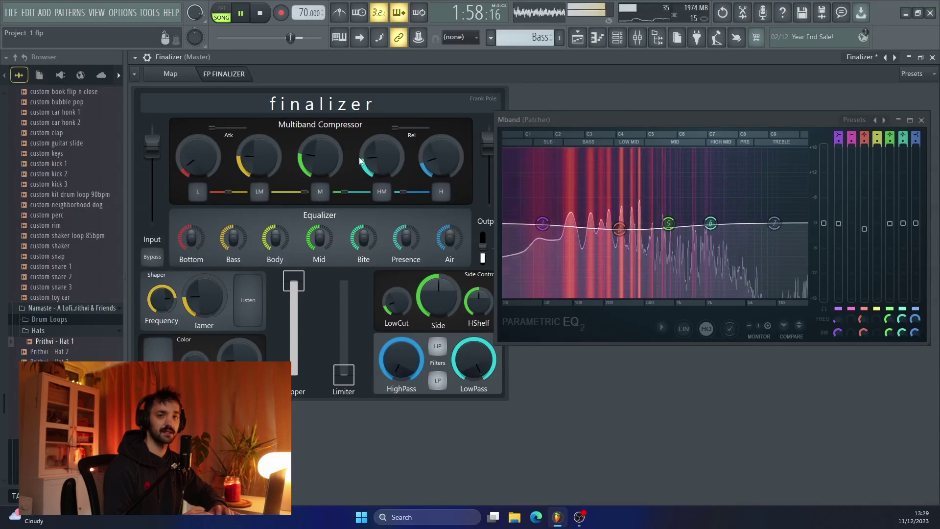
pyautogui.press('space')
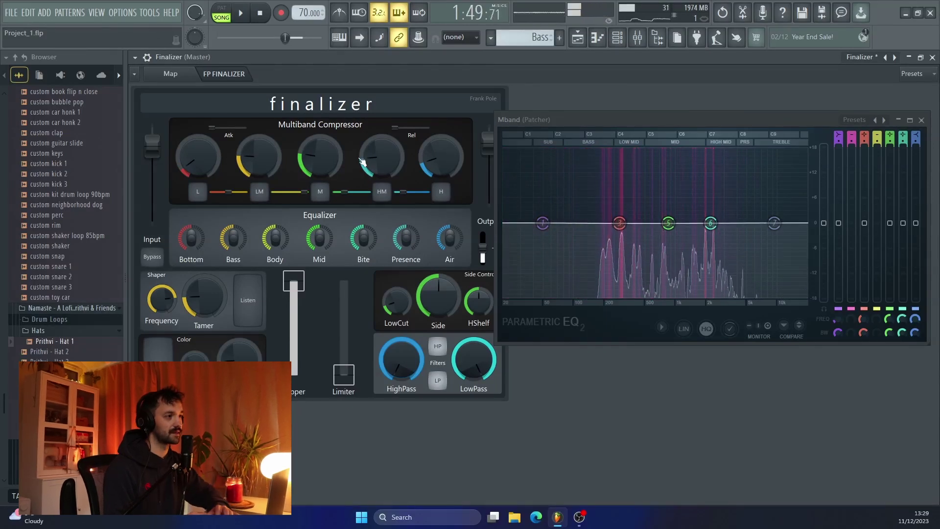
# - Replace the Mband window with the EQ module's equalizer window and place it beside the FP FINALIZER controls
pyautogui.click(170, 74)
pyautogui.click(921, 120)
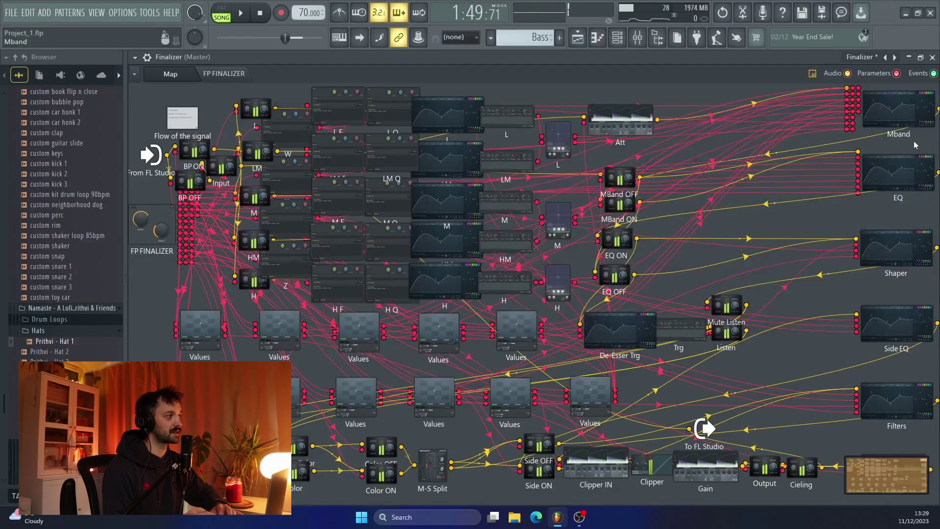
pyautogui.click(898, 174)
pyautogui.moveTo(421, 164); pyautogui.dragTo(627, 142)
pyautogui.click(224, 74)
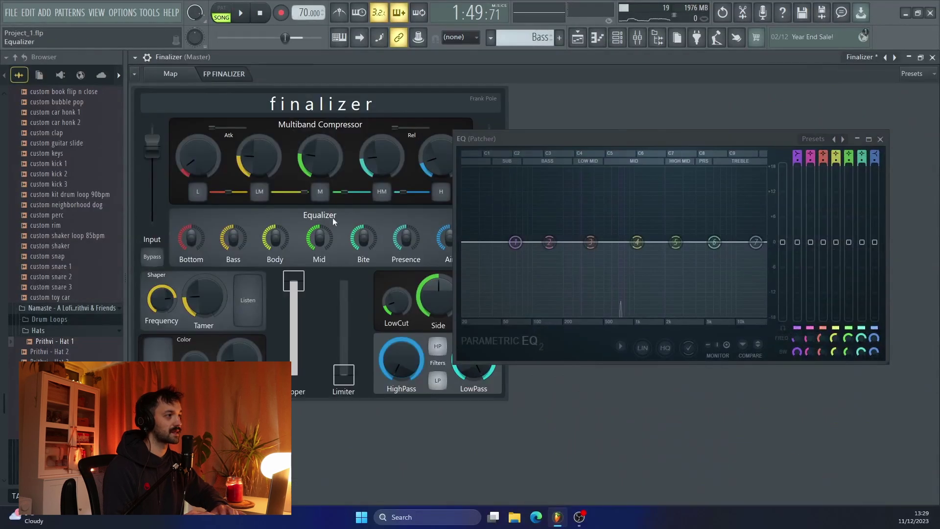
pyautogui.moveTo(563, 143); pyautogui.dragTo(597, 120)
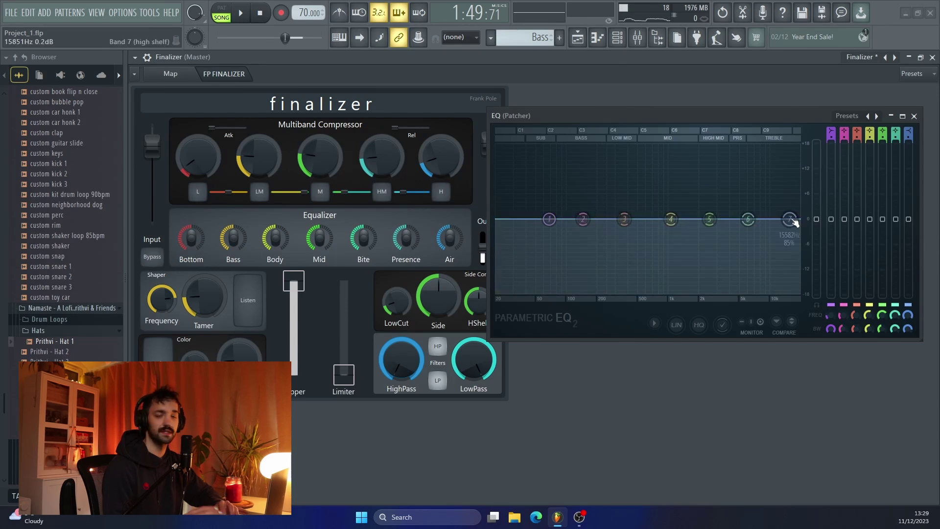
# - During playback, boost Mid and Bass slightly, cut Body slightly and adjust Presence in Finalizer's Equalizer section
pyautogui.press('space')
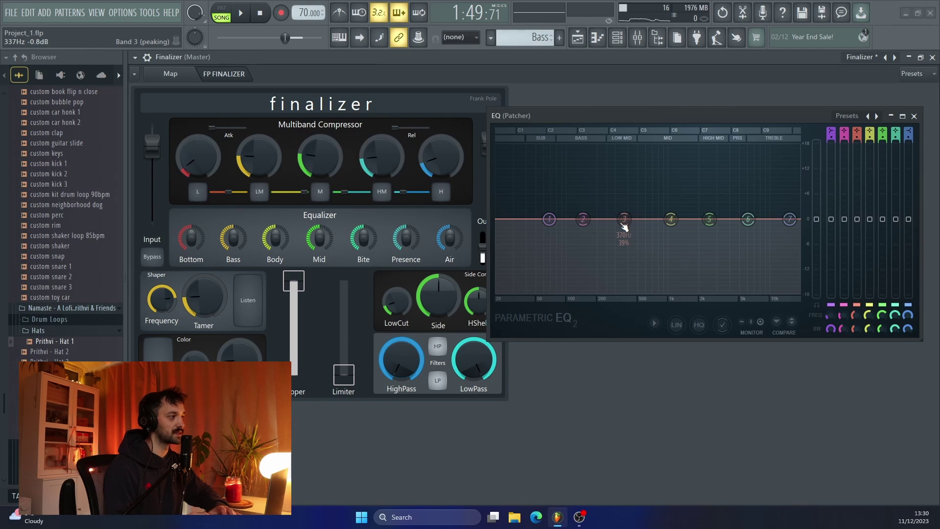
pyautogui.press('space')
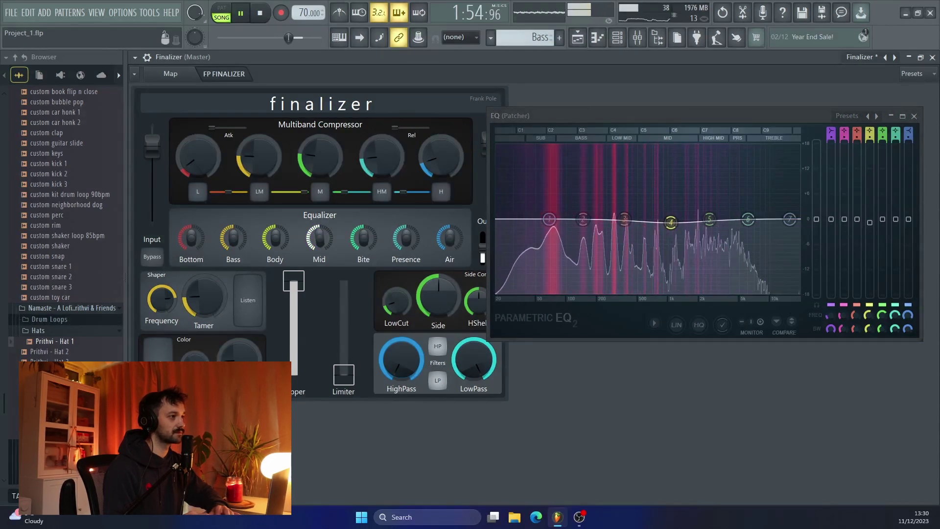
pyautogui.moveTo(319, 238)
pyautogui.mouseDown()
pyautogui.moveTo(320, 230)
pyautogui.moveTo(323, 240)
pyautogui.mouseUp()
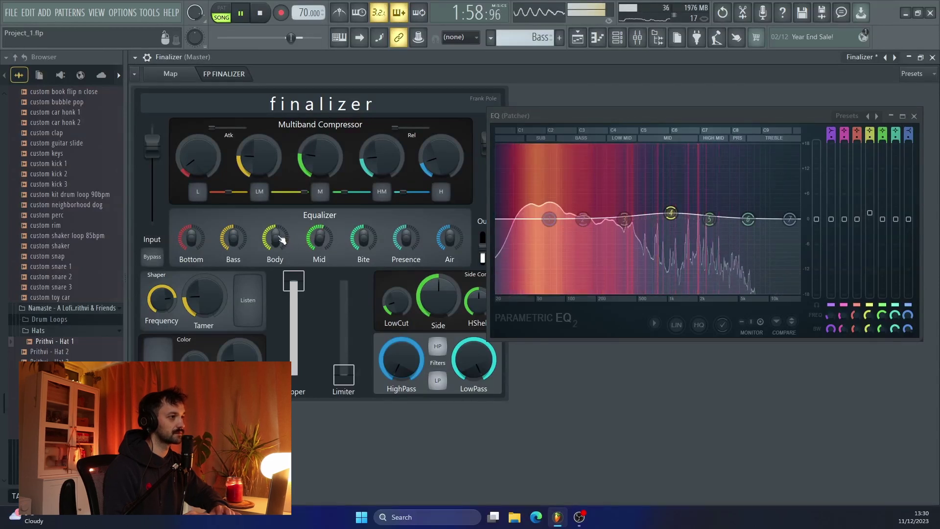
pyautogui.moveTo(233, 238); pyautogui.dragTo(233, 235)
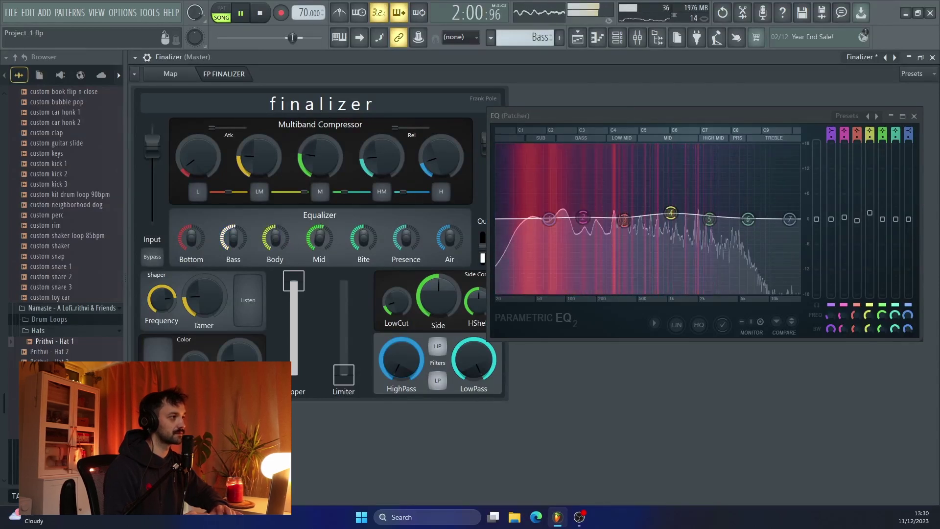
pyautogui.moveTo(409, 240); pyautogui.dragTo(411, 243)
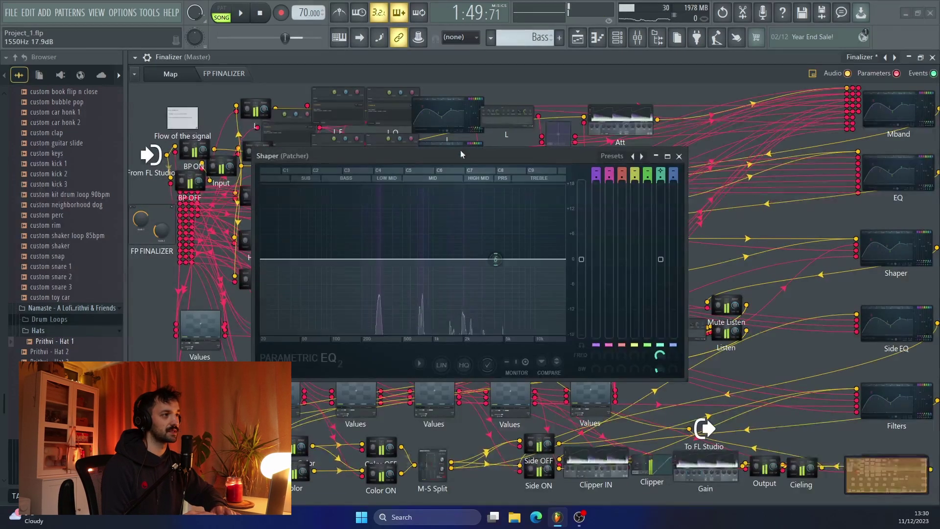
# - Place the Shaper equalizer window beside the FP FINALIZER controls and try out different Shaper frequencies
pyautogui.moveTo(461, 151); pyautogui.dragTo(637, 122)
pyautogui.click(242, 75)
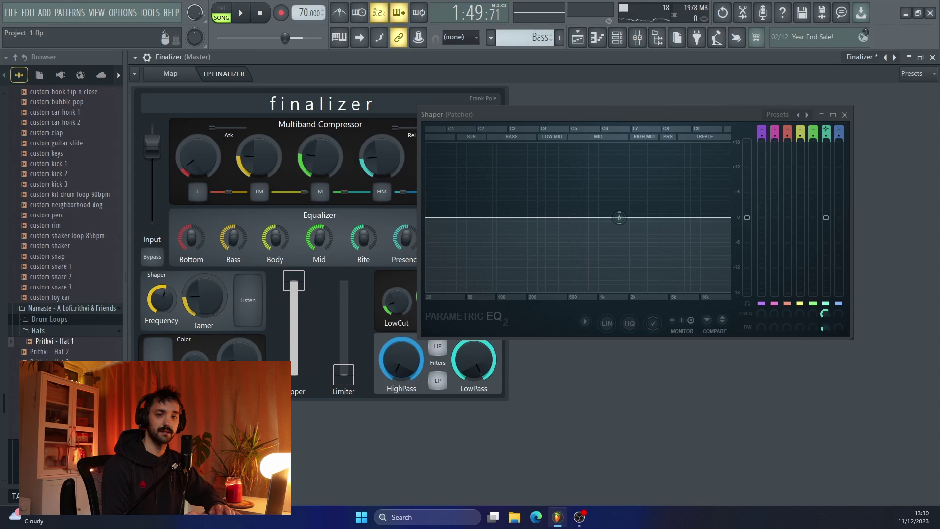
pyautogui.moveTo(171, 306); pyautogui.dragTo(173, 312)
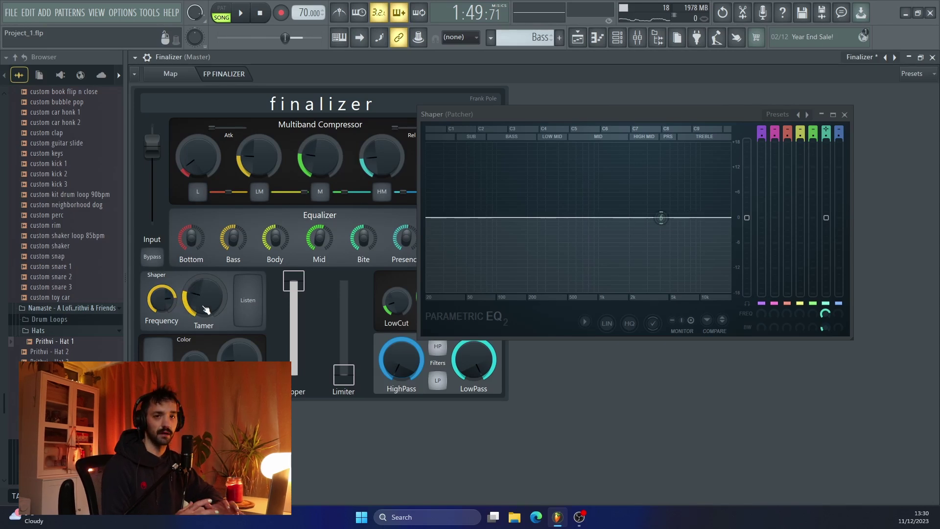
# - Use Listen during playback to find the harsh range, lower the Shaper frequency to about 2 kHz and audition it with Listen off
pyautogui.click(261, 303)
pyautogui.press('space')
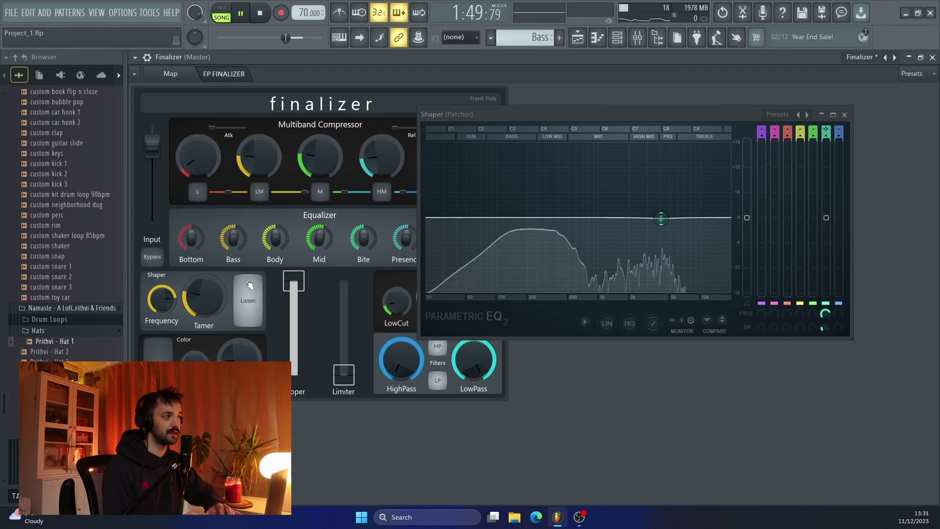
pyautogui.moveTo(163, 297); pyautogui.dragTo(162, 297)
pyautogui.press('space')
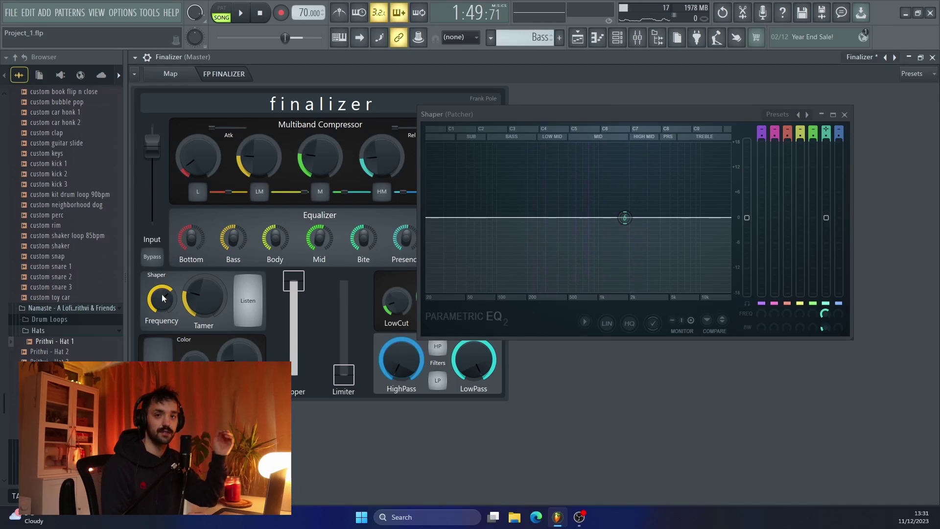
pyautogui.moveTo(162, 297); pyautogui.dragTo(164, 292)
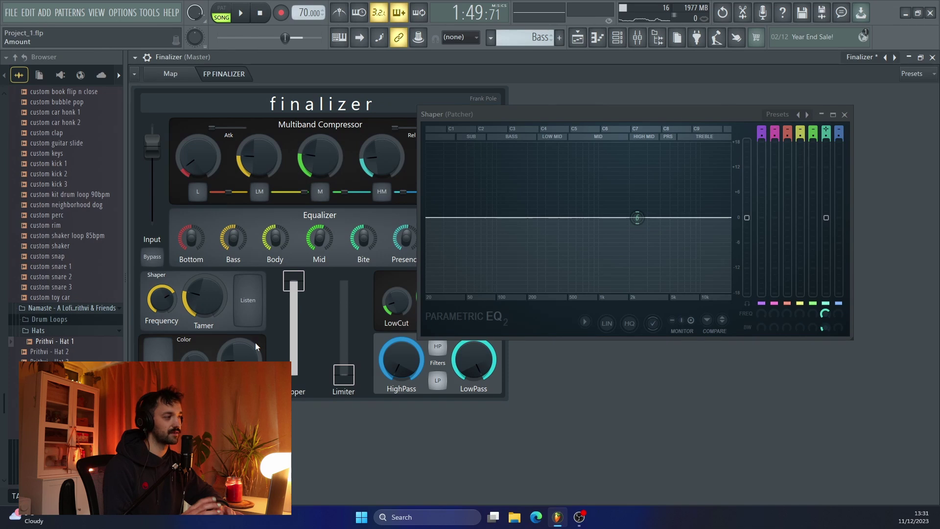
pyautogui.press('space')
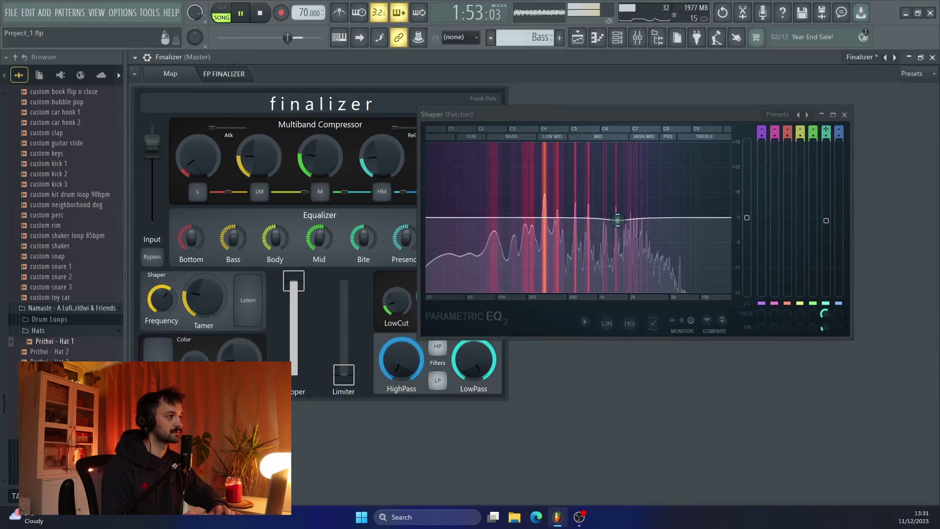
pyautogui.press('space')
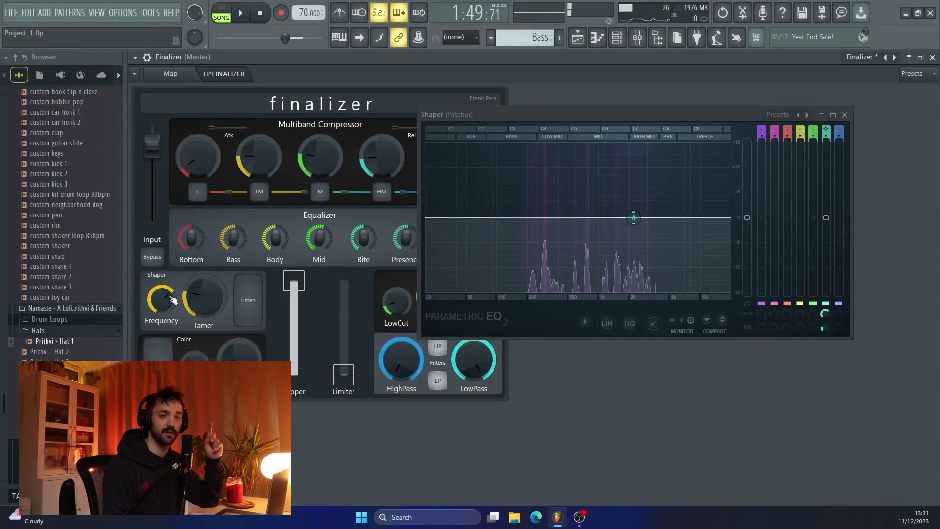
# - With Listen on during playback, increase the Shaper's Tamer in Finalizer and audition the result with Listen off
pyautogui.click(247, 301)
pyautogui.press('space')
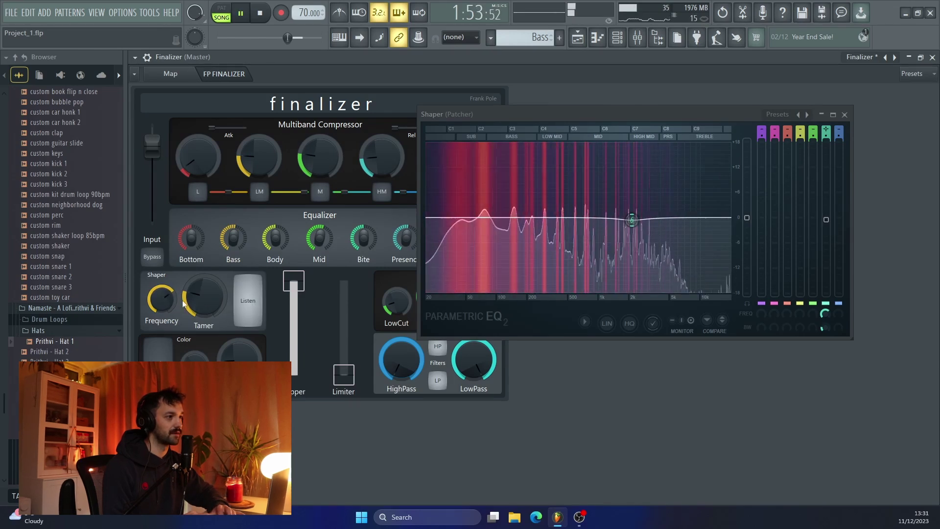
pyautogui.moveTo(183, 304); pyautogui.dragTo(184, 279)
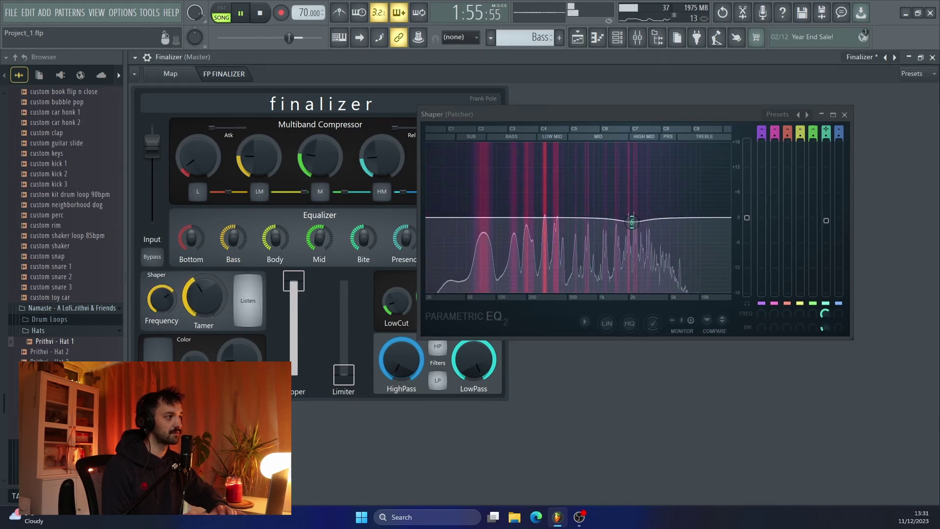
pyautogui.click(255, 305)
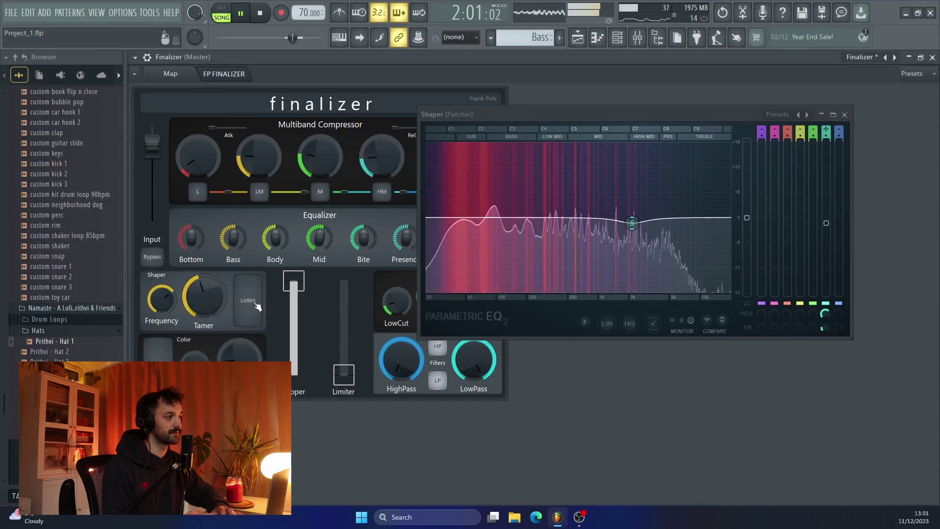
pyautogui.press('space')
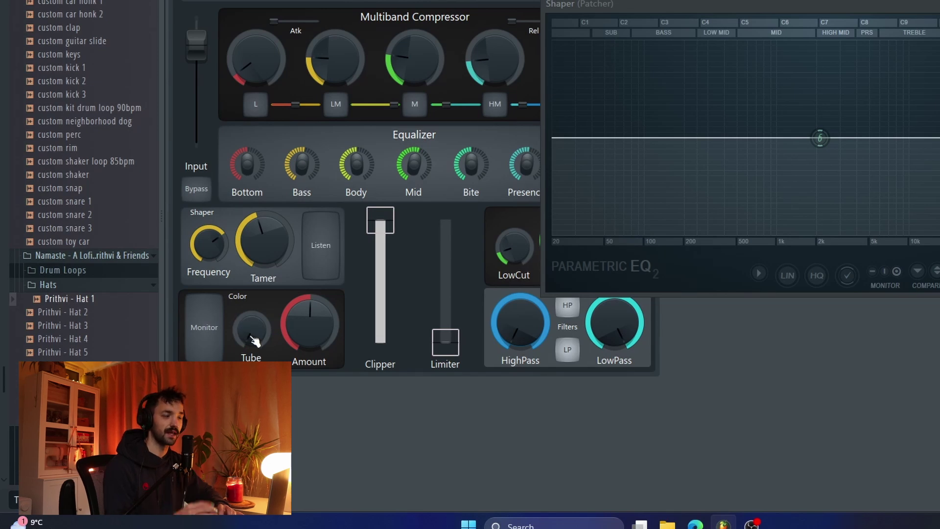
# - During playback, add a little Tube and slightly reduce the Amount in Finalizer's Color section
pyautogui.press('space')
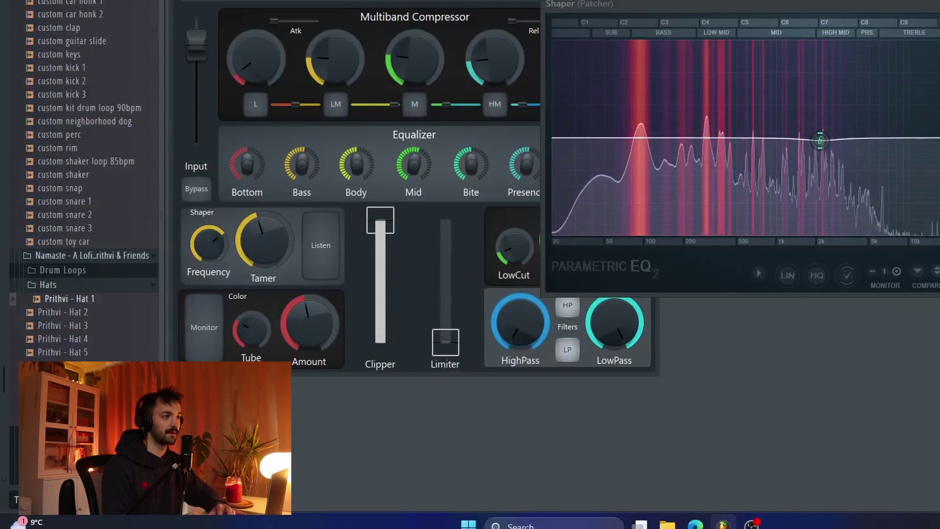
pyautogui.moveTo(311, 327); pyautogui.dragTo(310, 342)
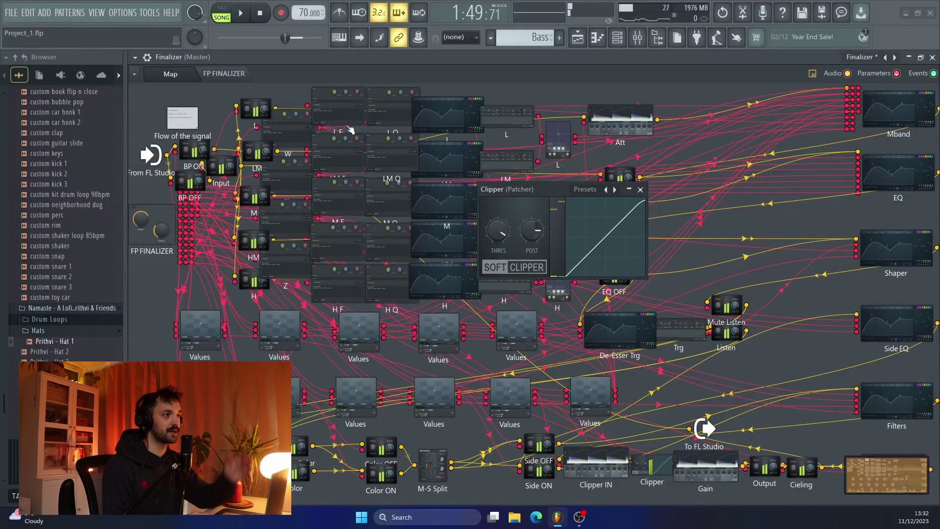
# - Show the FP FINALIZER controls beside the Clipper window and lower the Clipper slider by about a quarter during playback
pyautogui.click(239, 73)
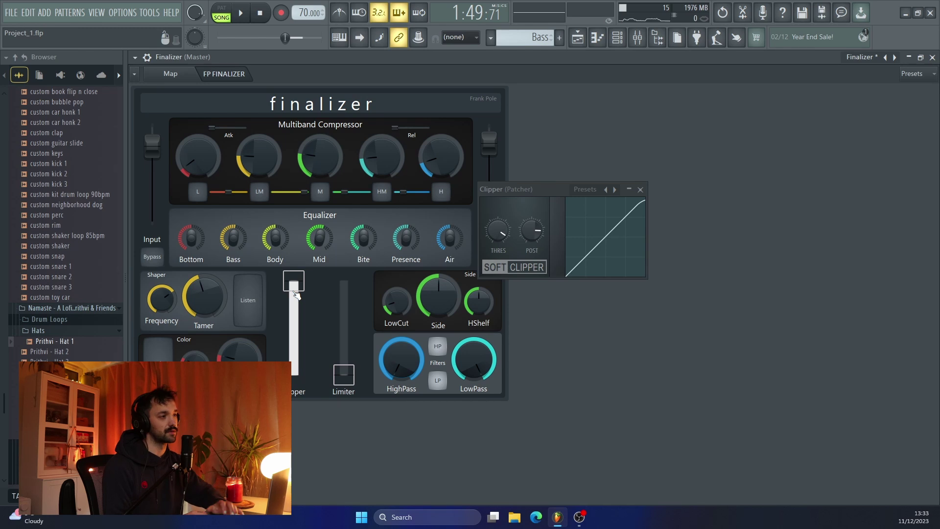
pyautogui.press('space')
pyautogui.moveTo(296, 294); pyautogui.dragTo(294, 305)
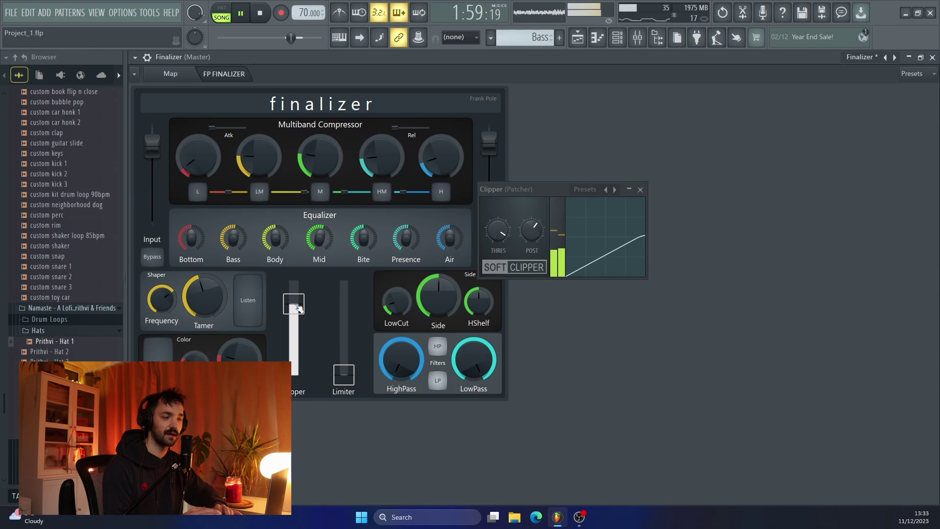
pyautogui.moveTo(299, 308); pyautogui.dragTo(299, 310)
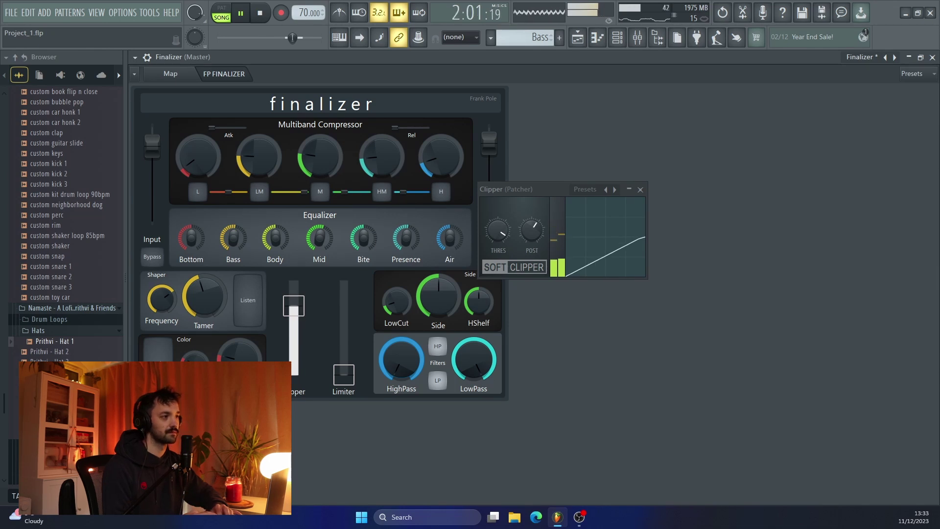
# - Close the Clipper window and raise Finalizer's Limiter slightly while listening to the looped section
pyautogui.click(641, 189)
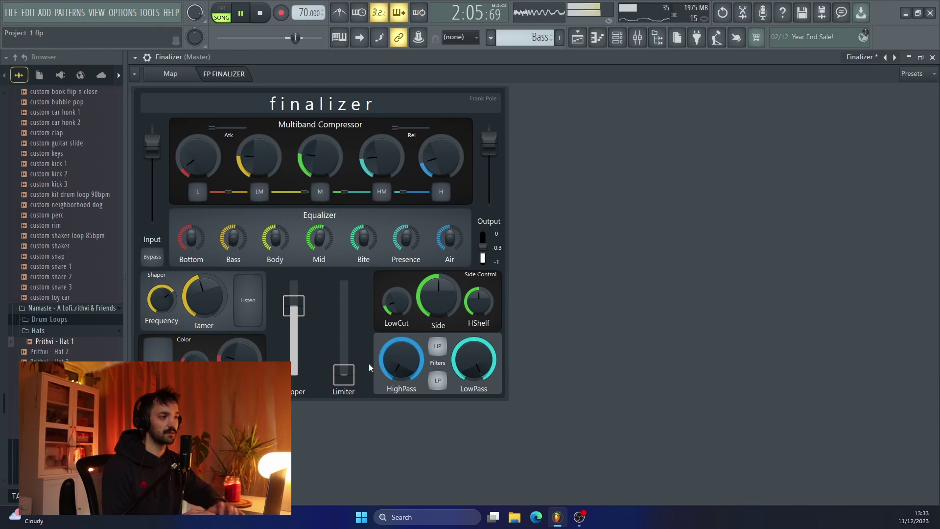
pyautogui.moveTo(344, 374); pyautogui.dragTo(343, 366)
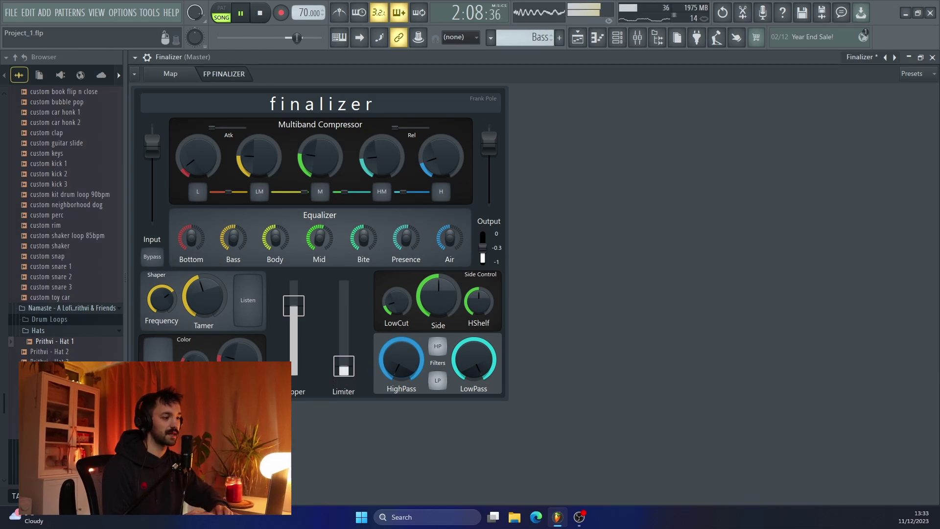
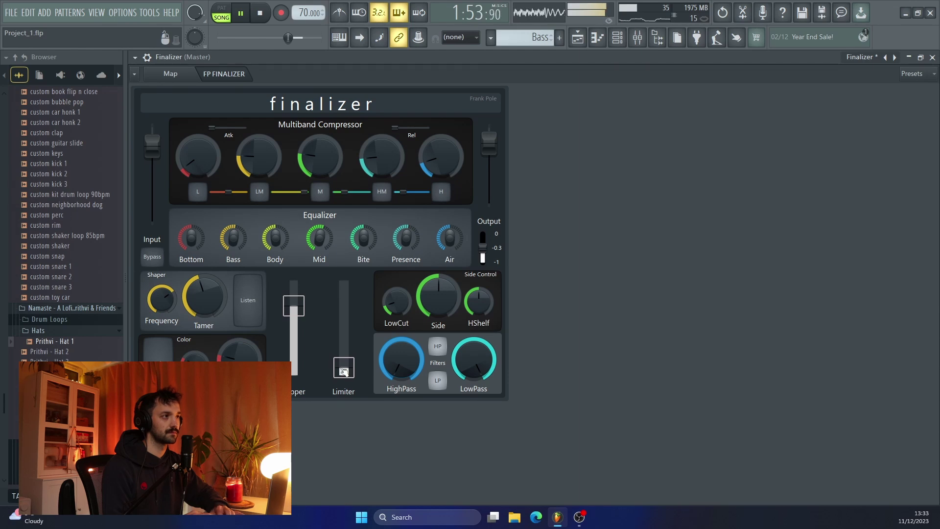
pyautogui.press('space')
# - Add Ozone 11 Equalizer to Slot 2 of the Master channel and move the mixer below the plugin window
pyautogui.click(638, 38)
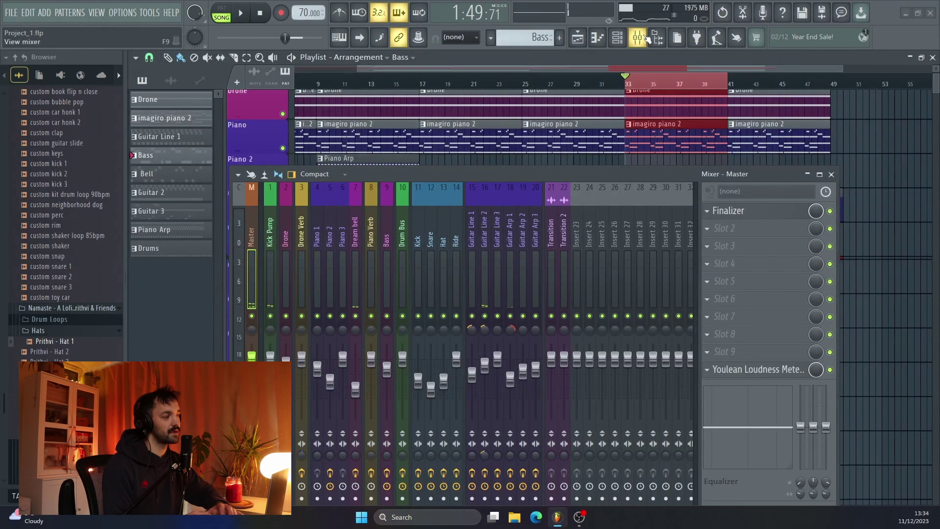
pyautogui.click(761, 229)
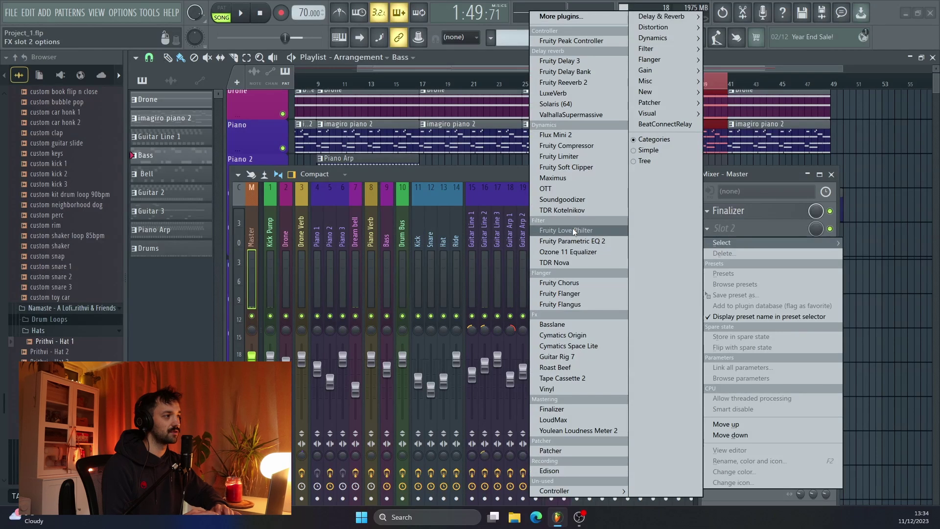
pyautogui.click(568, 253)
pyautogui.moveTo(513, 189); pyautogui.dragTo(584, 460)
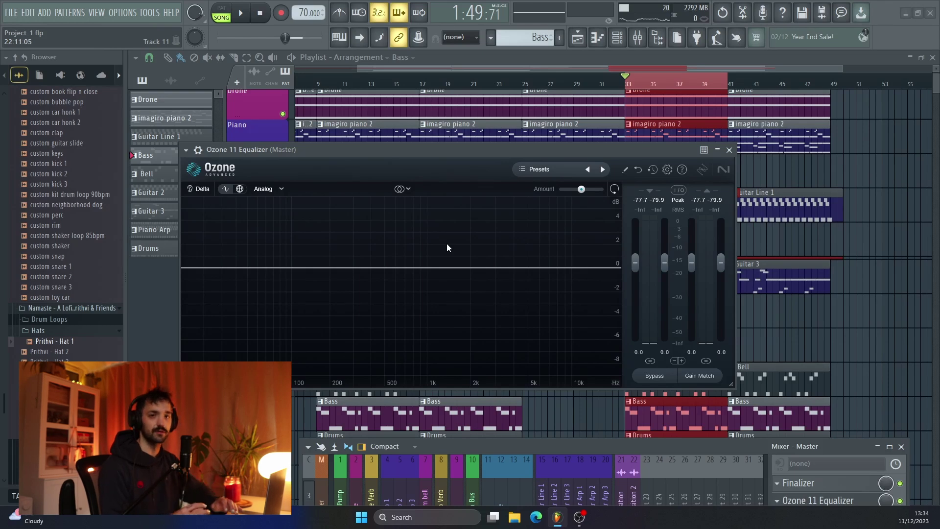
# - Play the looped section to examine the master's spectrum in Ozone 11 Equalizer, and close its window
pyautogui.press('space')
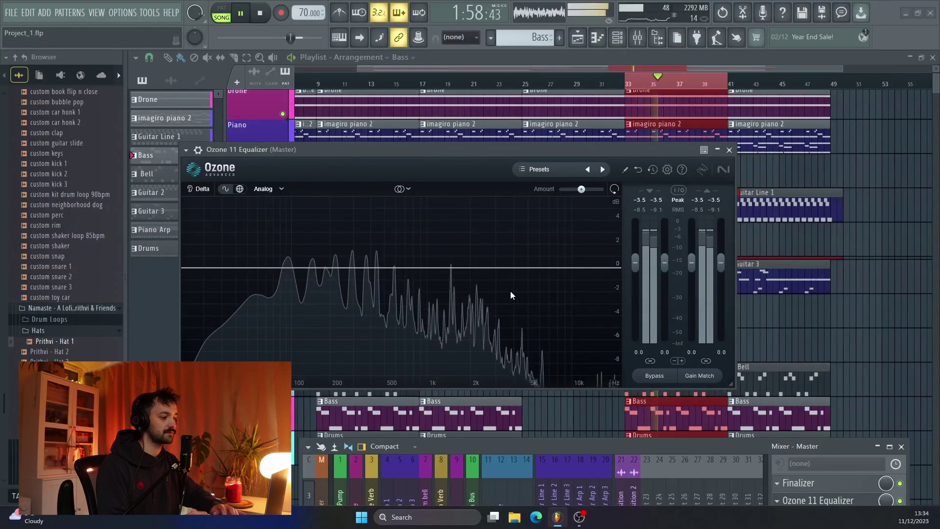
pyautogui.click(729, 150)
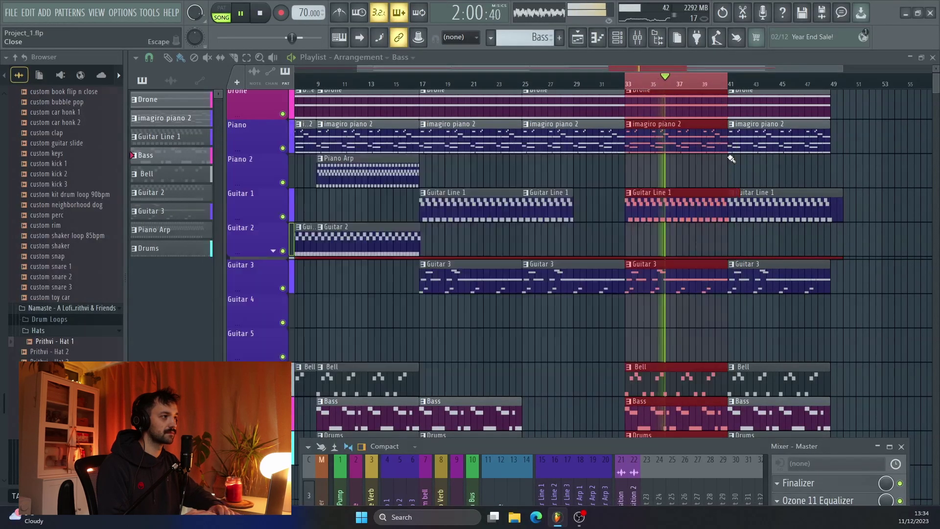
pyautogui.press('space')
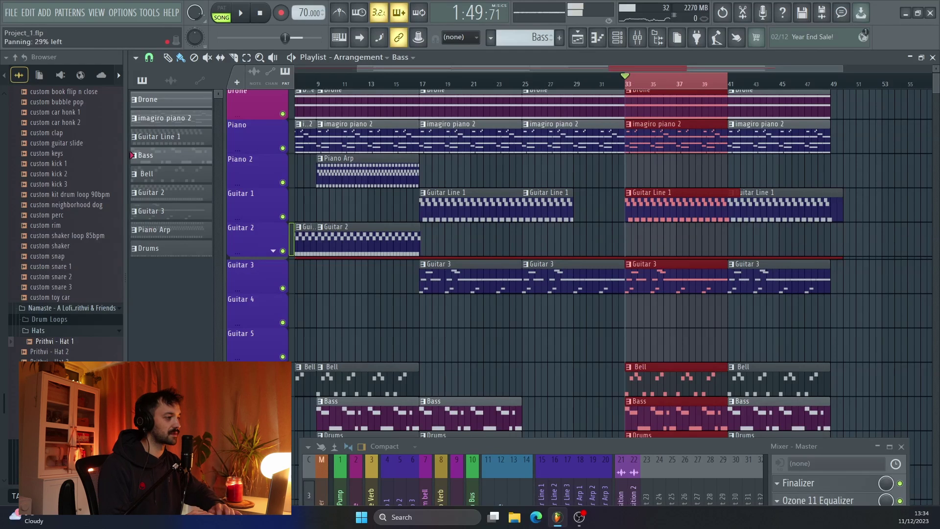
# - Move the mixer back up and cut about 1 dB at 102 Hz in the Master's Ozone 11 Equalizer during playback
pyautogui.moveTo(605, 447); pyautogui.dragTo(580, 198)
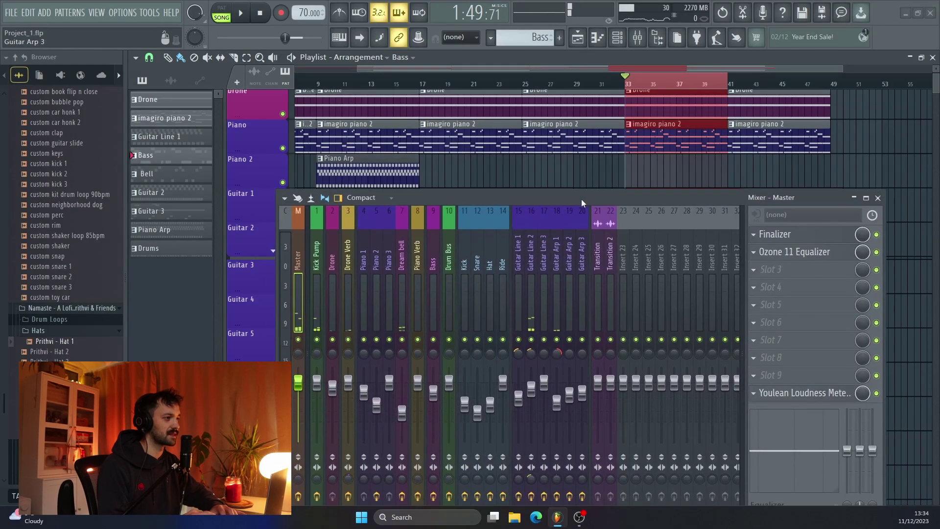
pyautogui.click(433, 255)
pyautogui.press('space')
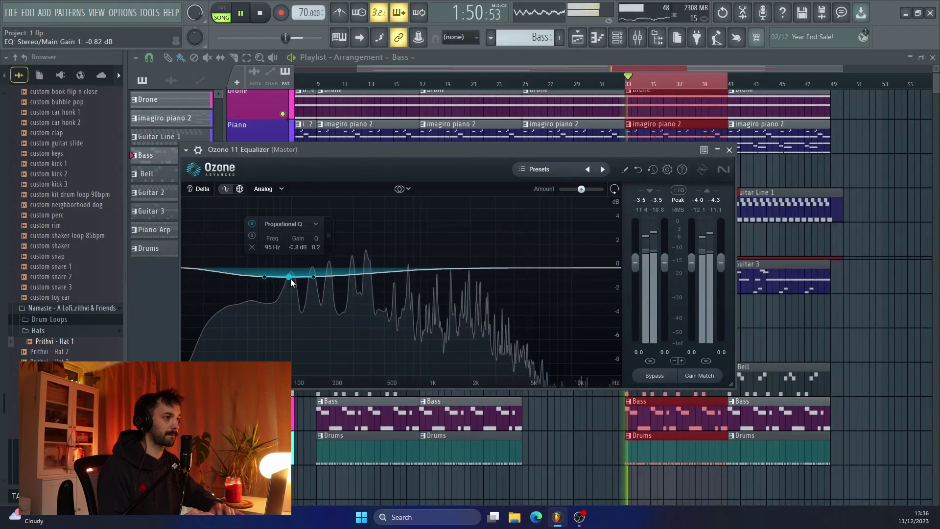
pyautogui.moveTo(291, 279); pyautogui.dragTo(294, 281)
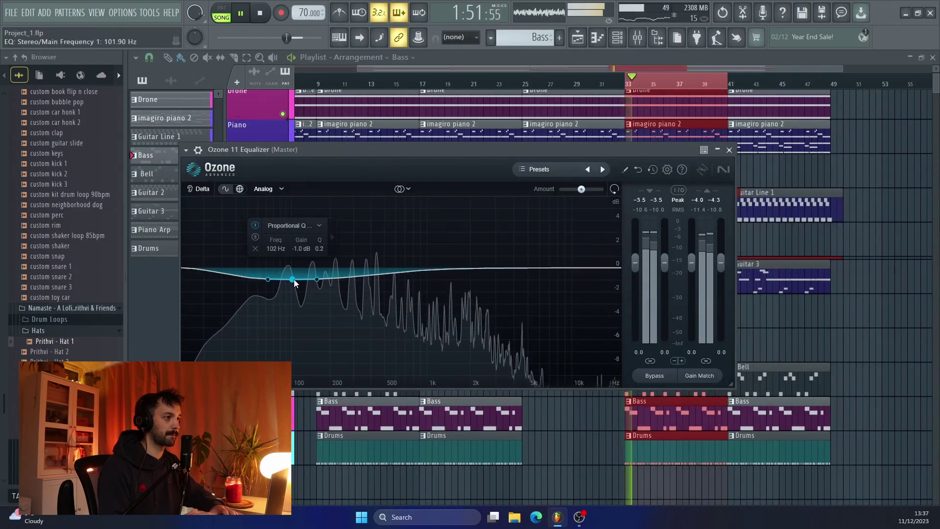
pyautogui.press('space')
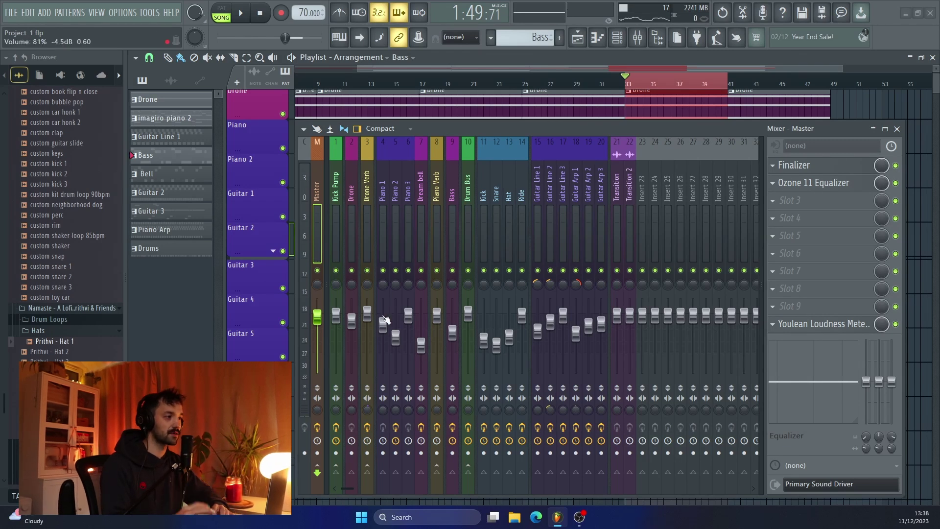
# - Lower the Piano 1 track's volume slightly in the mixer and select the Master channel again
pyautogui.moveTo(385, 325); pyautogui.dragTo(387, 333)
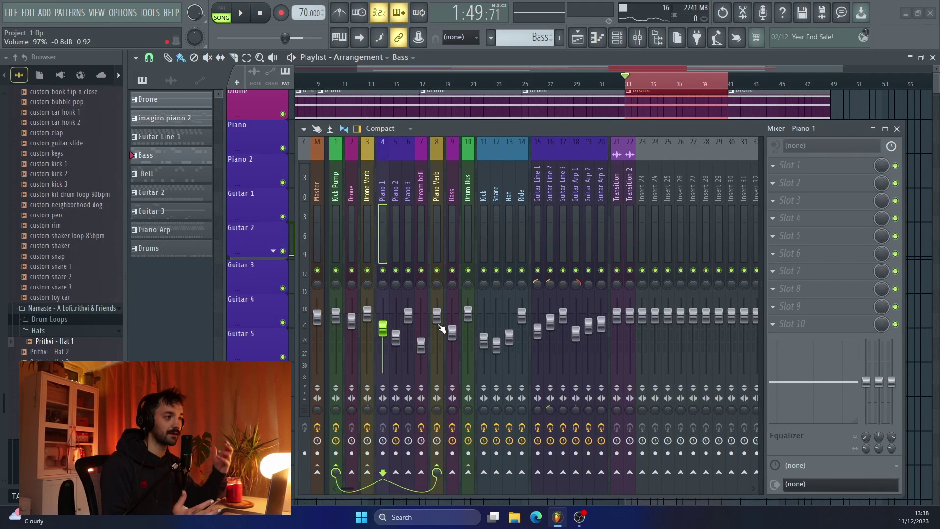
pyautogui.click(318, 194)
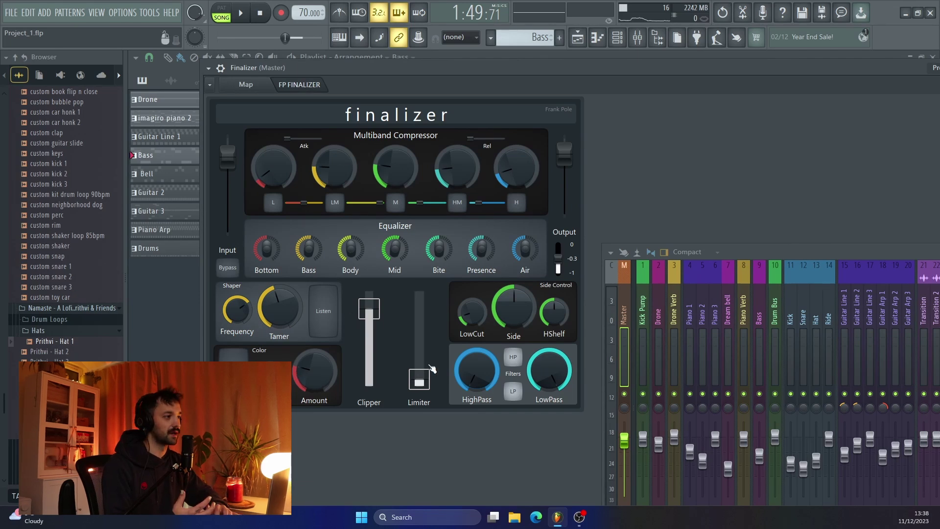
# - Close the Finalizer window, clear the playlist's time selection and place the playhead around bar 10
pyautogui.click(735, 98)
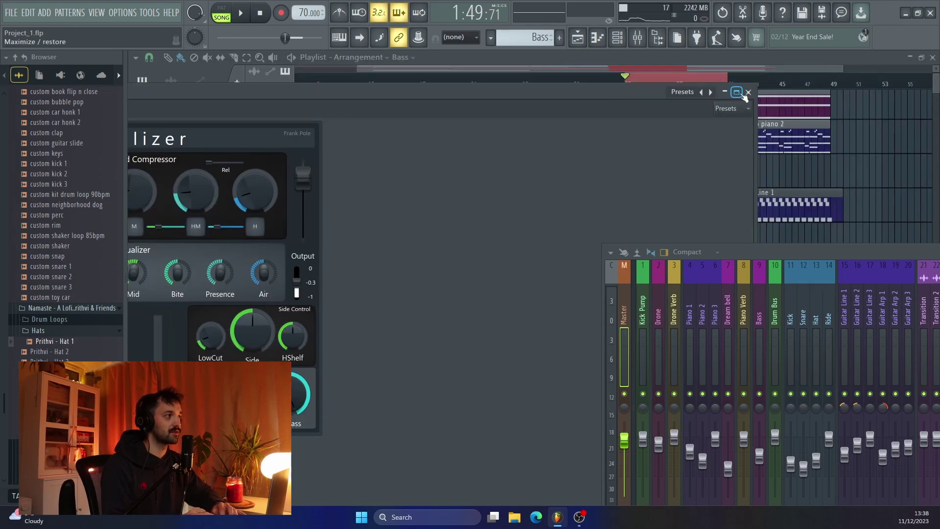
pyautogui.click(747, 92)
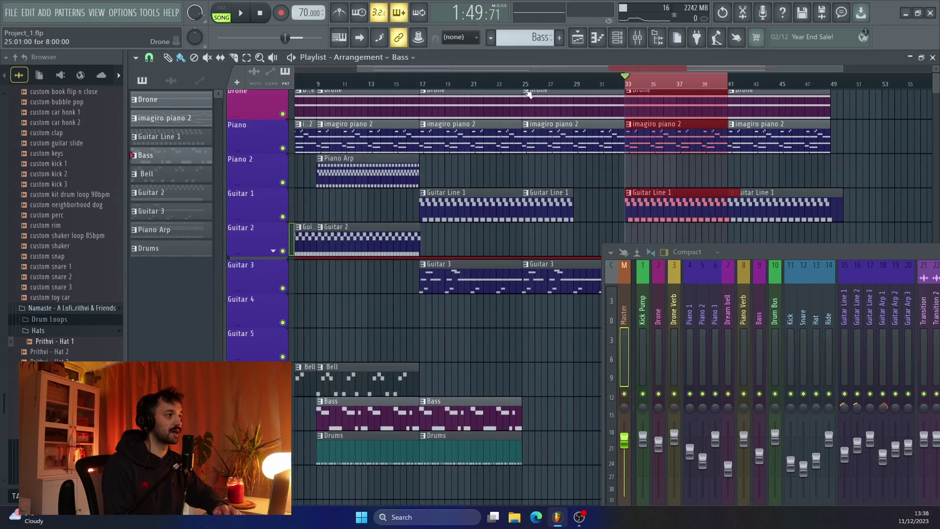
pyautogui.click(543, 103)
pyautogui.click(335, 82)
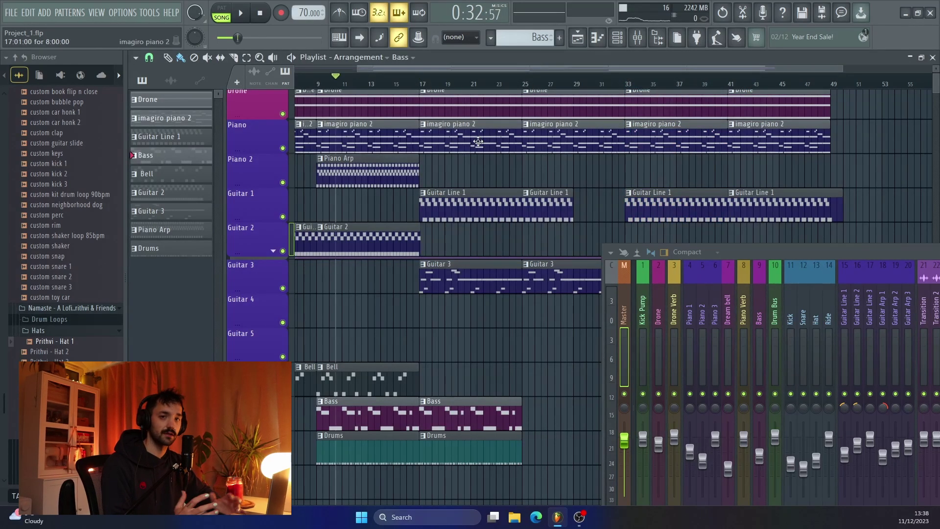